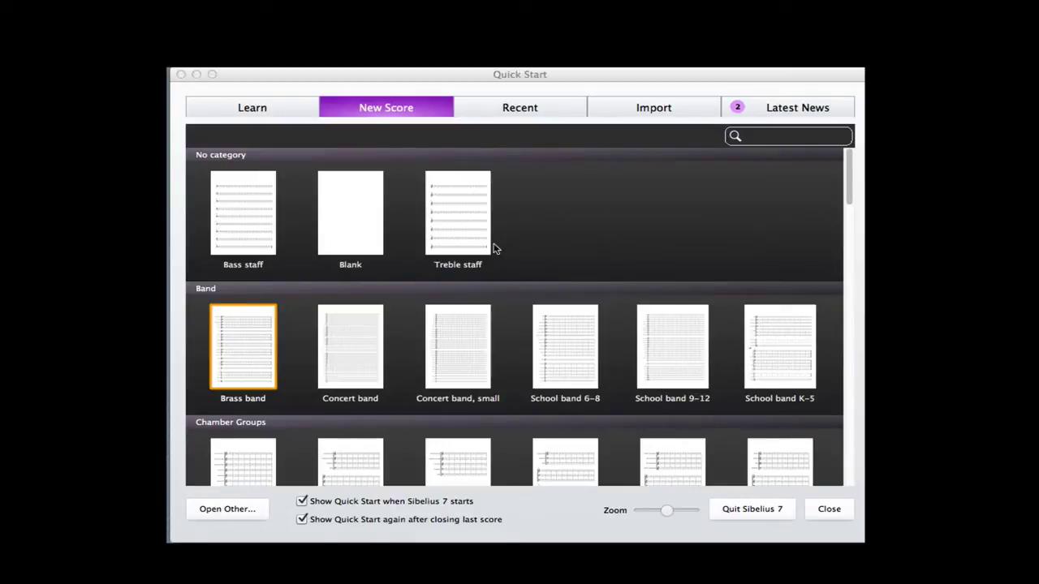
- Start a treble-staff score and give it a custom 8/1 time signature
double_click(457, 223)
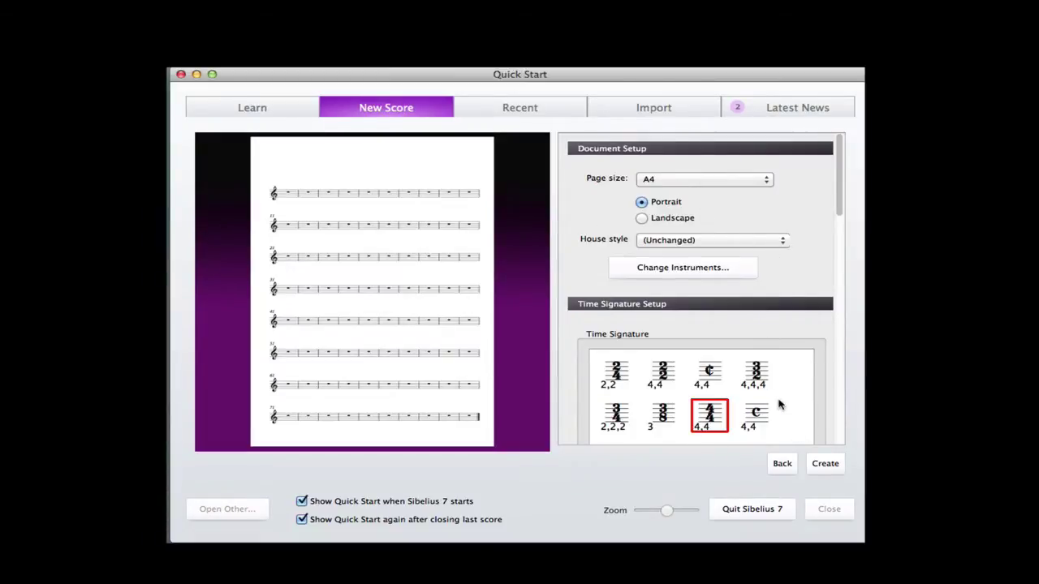
scroll(780, 406, "down", 3)
scroll(780, 406, "down", 4)
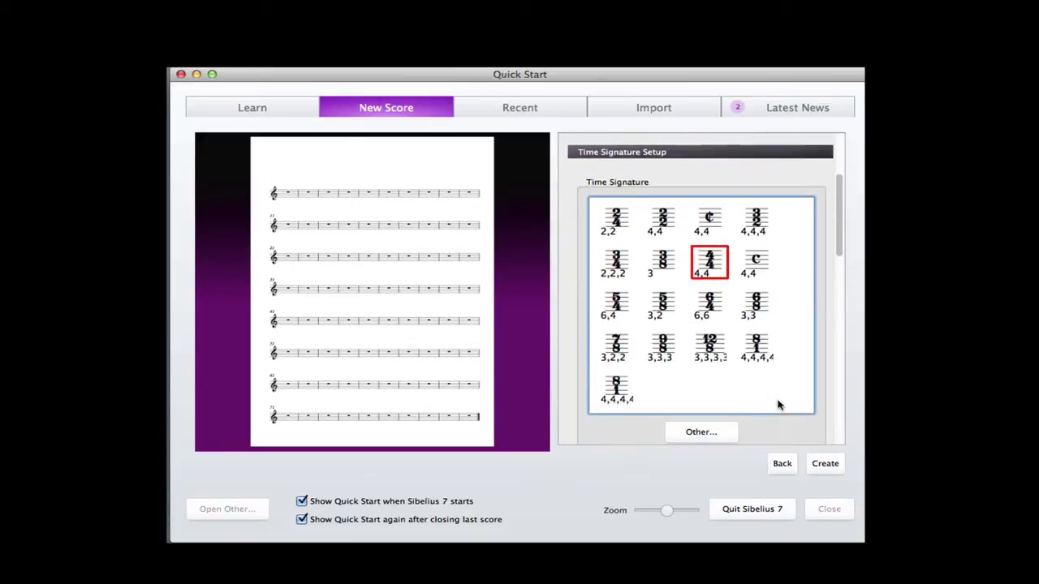
left_click(703, 437)
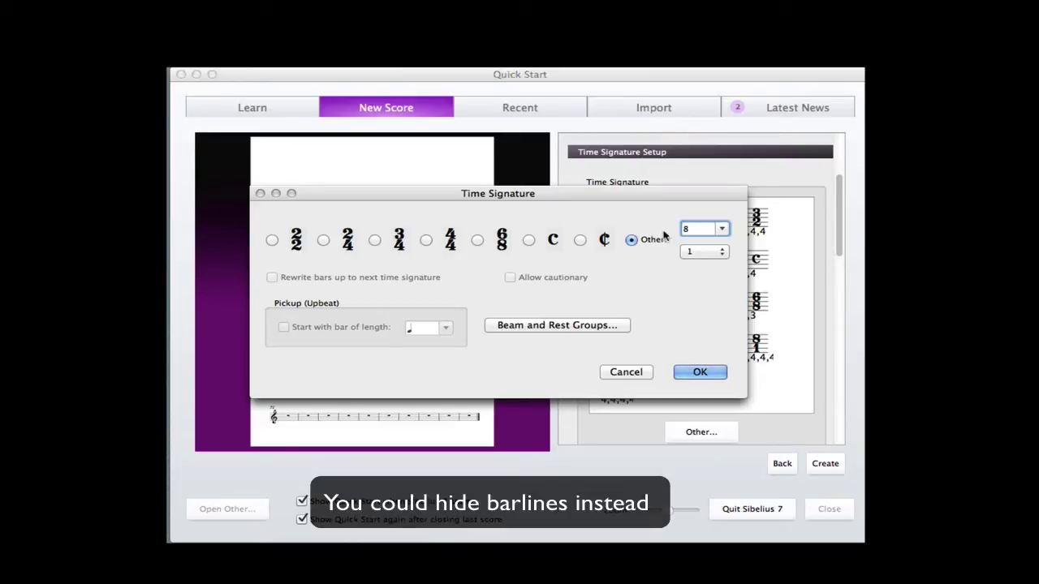
left_click(703, 374)
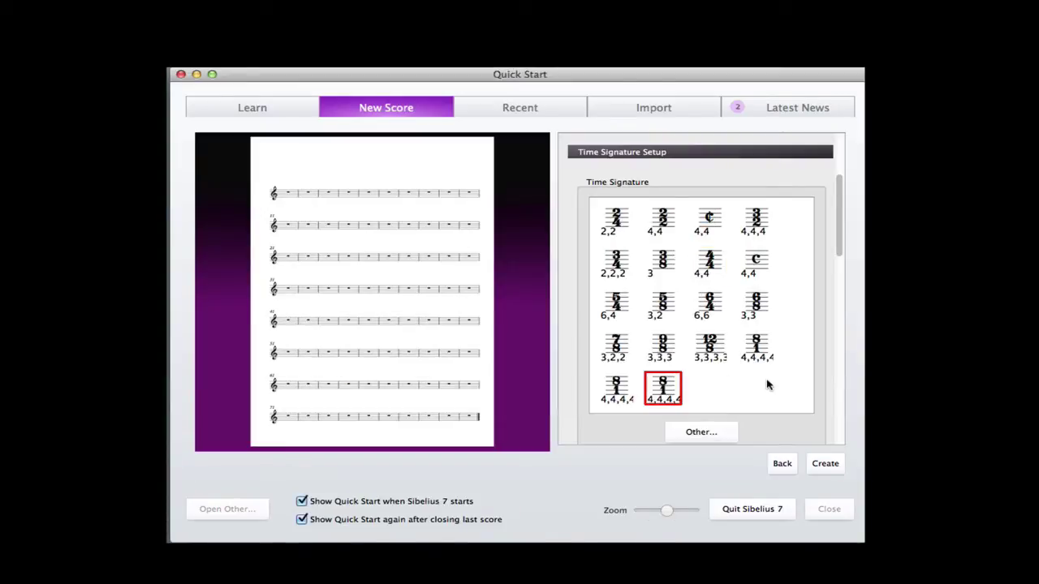
- Choose no key signature, with A minor as the key
scroll(767, 379, "down", 10)
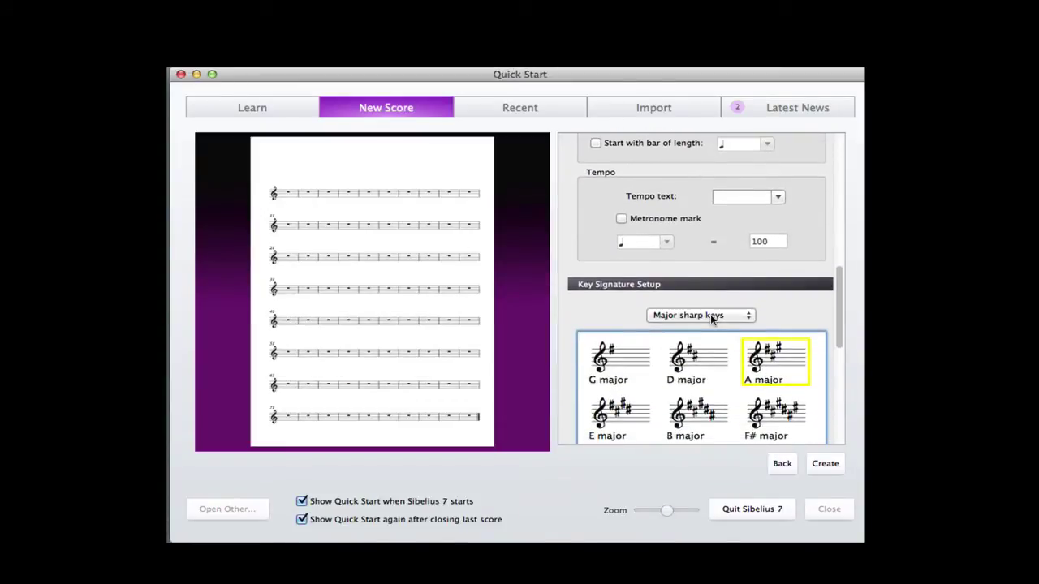
left_click(709, 314)
left_click(706, 302)
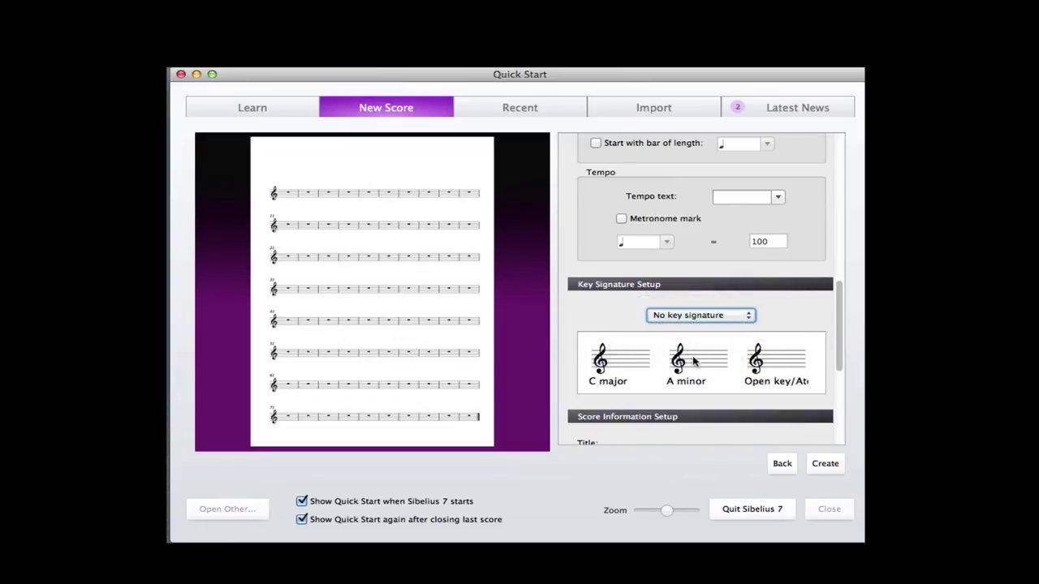
left_click(699, 360)
- Title the score 'Harmonic Minor Scales and Primary Triads', enter the composer, and create it
scroll(768, 365, "down", 1)
scroll(768, 365, "down", 5)
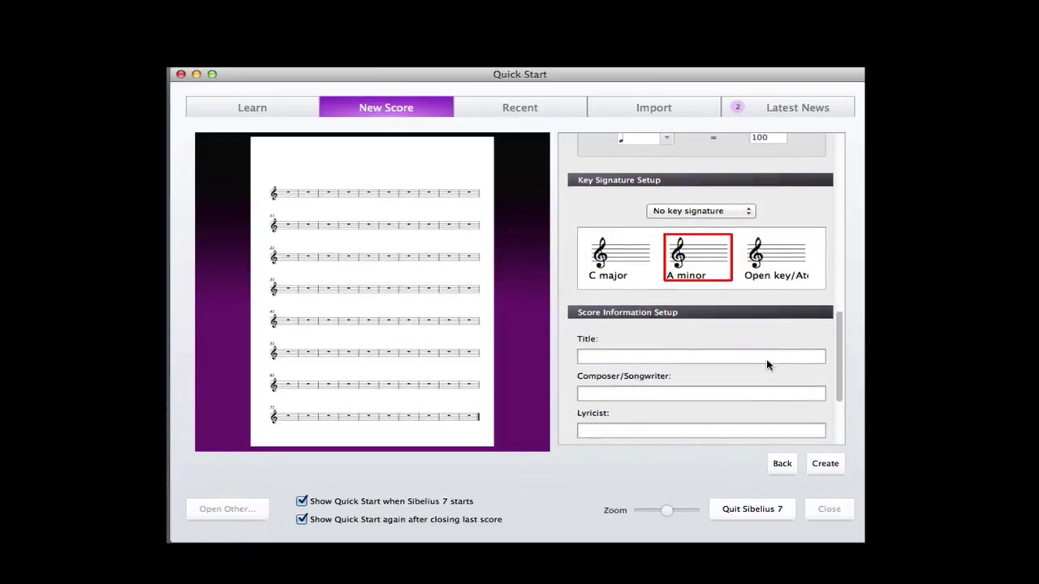
left_click(613, 343)
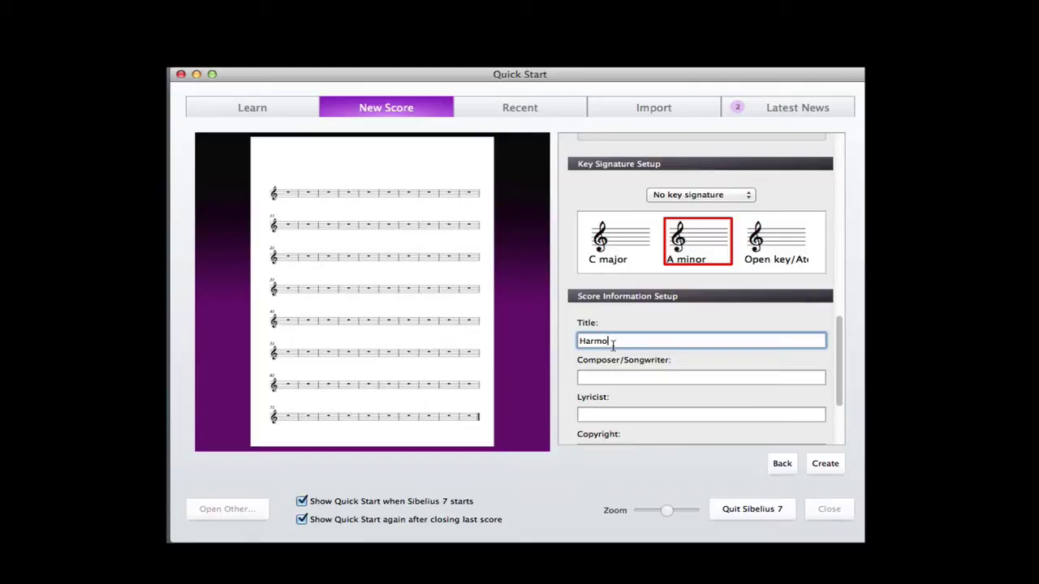
type("Harmonic Minor Scales and pro")
key("Tab")
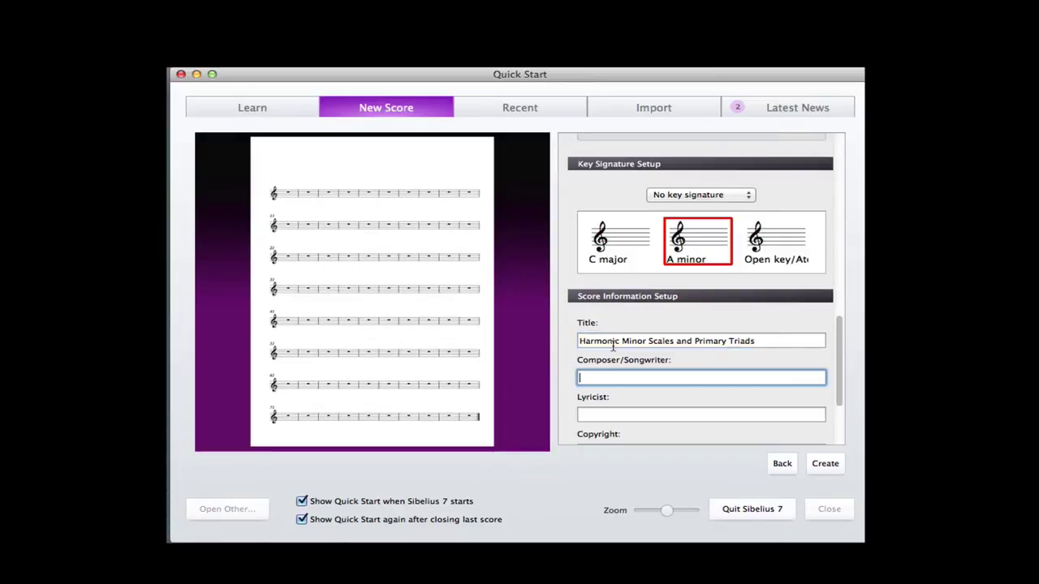
type("George Hess")
left_click(827, 464)
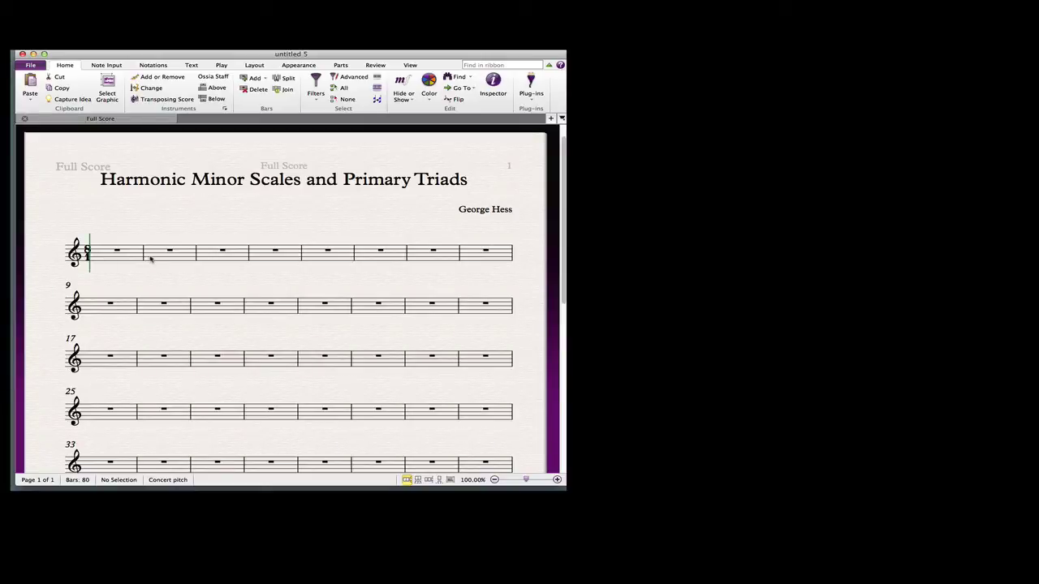
- Create a 3/1 time signature with the T shortcut and place it at bar 2
key("t")
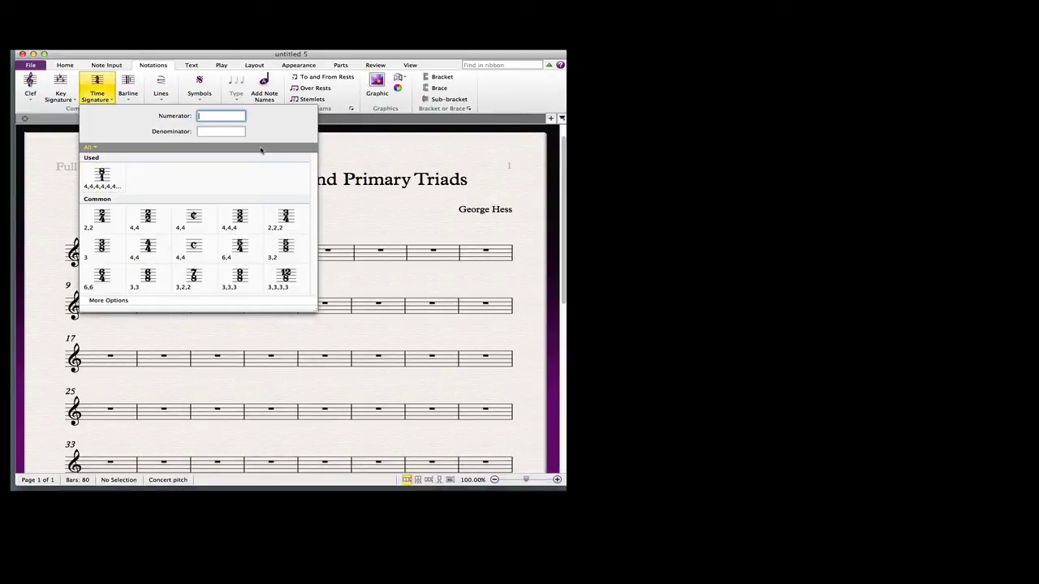
key("shift+3")
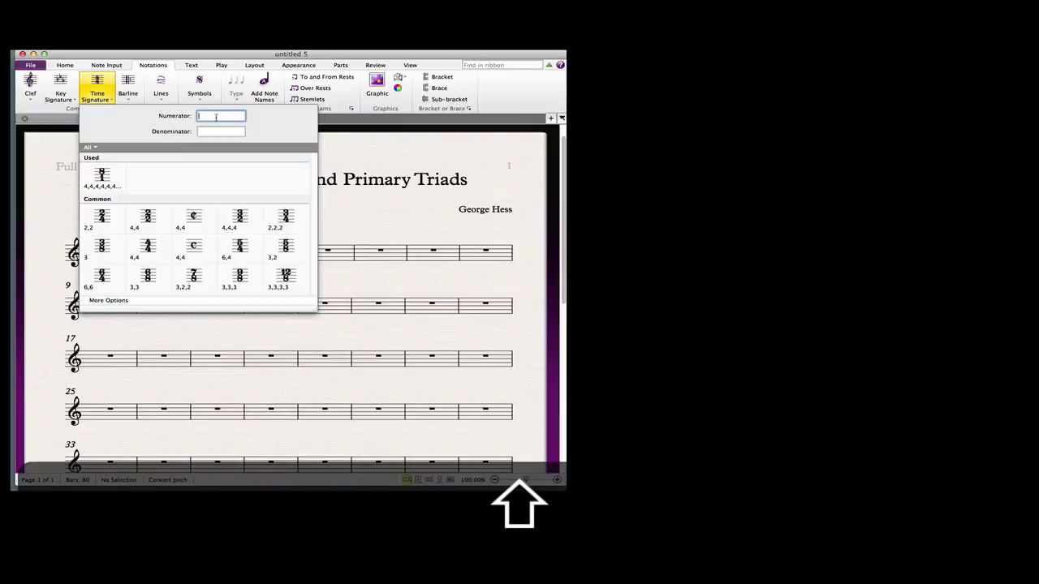
type("3")
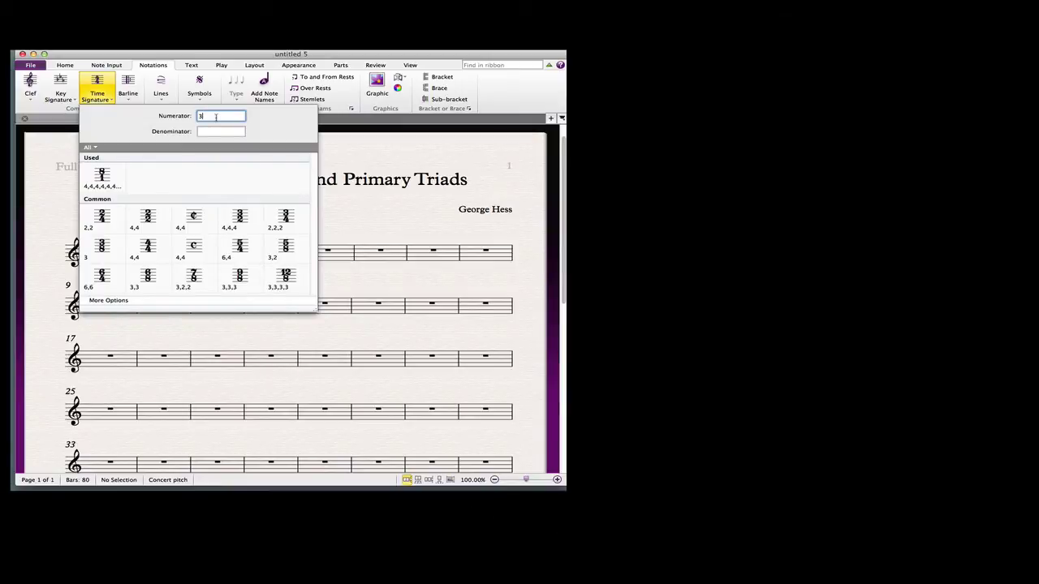
key("Tab")
type("1")
key("Return")
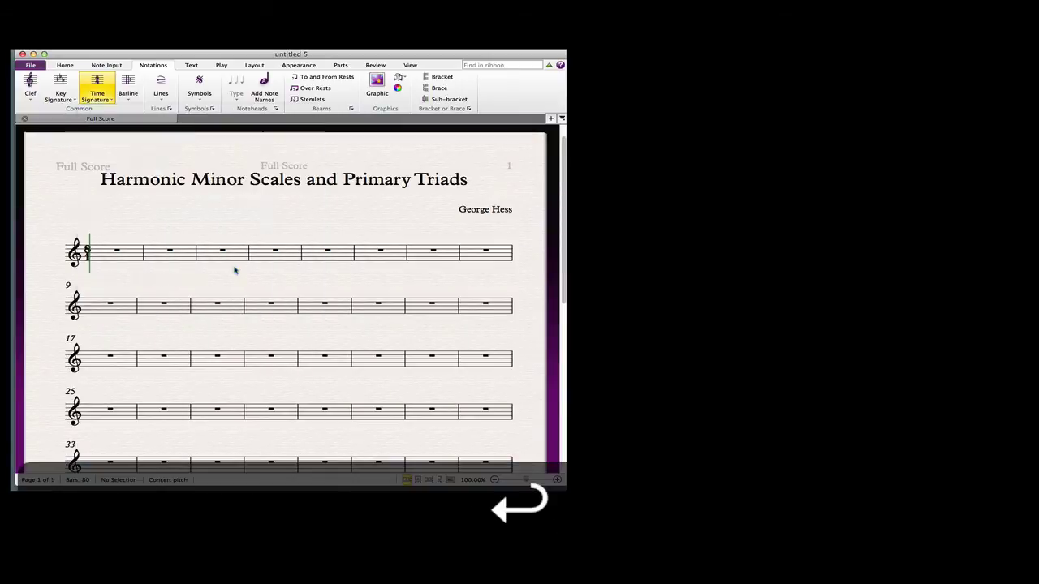
left_click(145, 258)
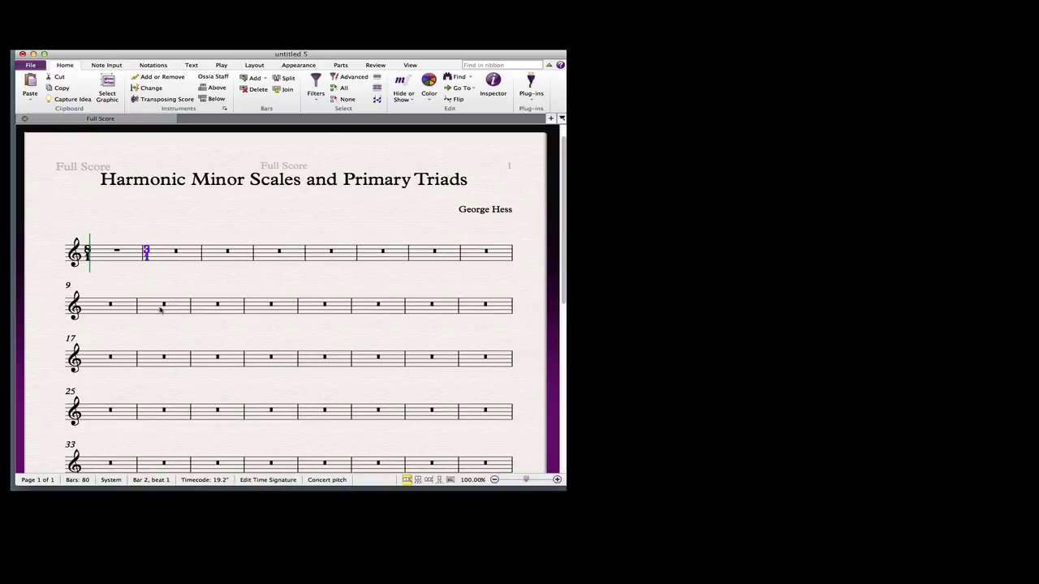
- Enter the A harmonic minor scale in whole notes in bar 1: A B C D E F G# A
key("n")
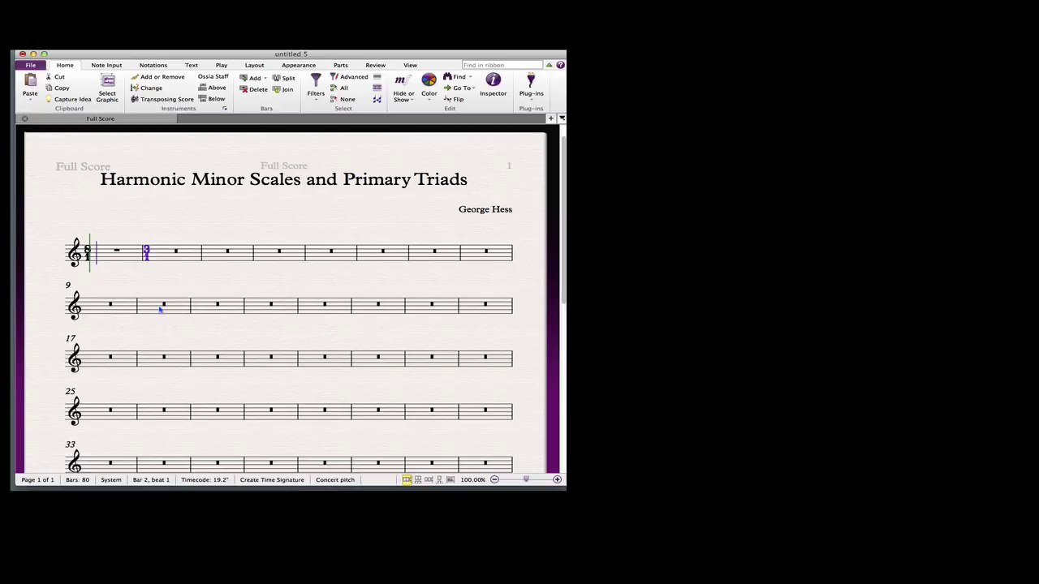
key("6")
key("a")
key("b")
key("c")
key("d")
key("e")
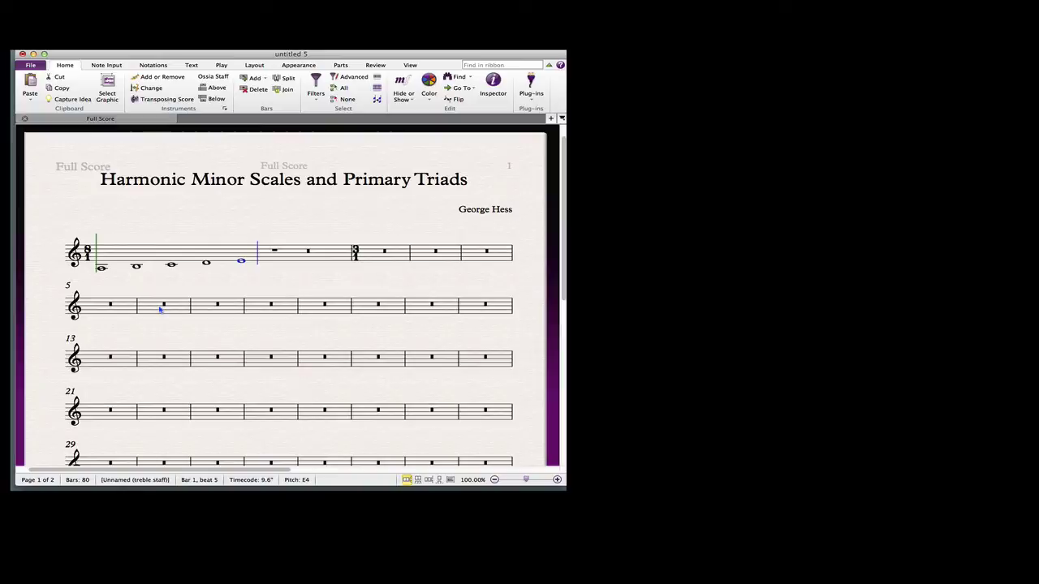
key("f")
key("g")
key("Up")
key("a")
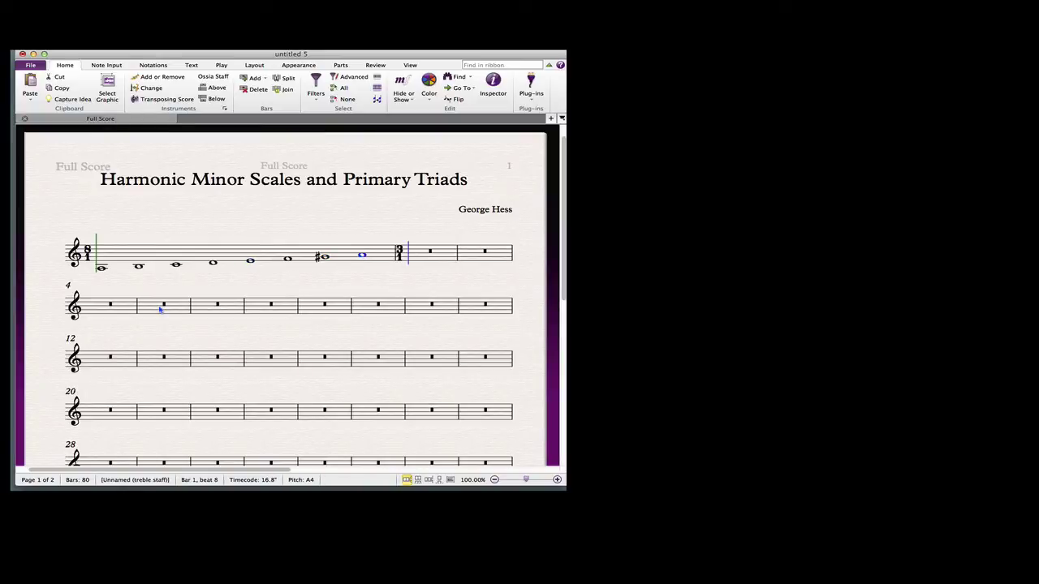
- Enter A minor, D minor and E major (with G#) triads in bar 2
key("a")
key("3")
key("3")
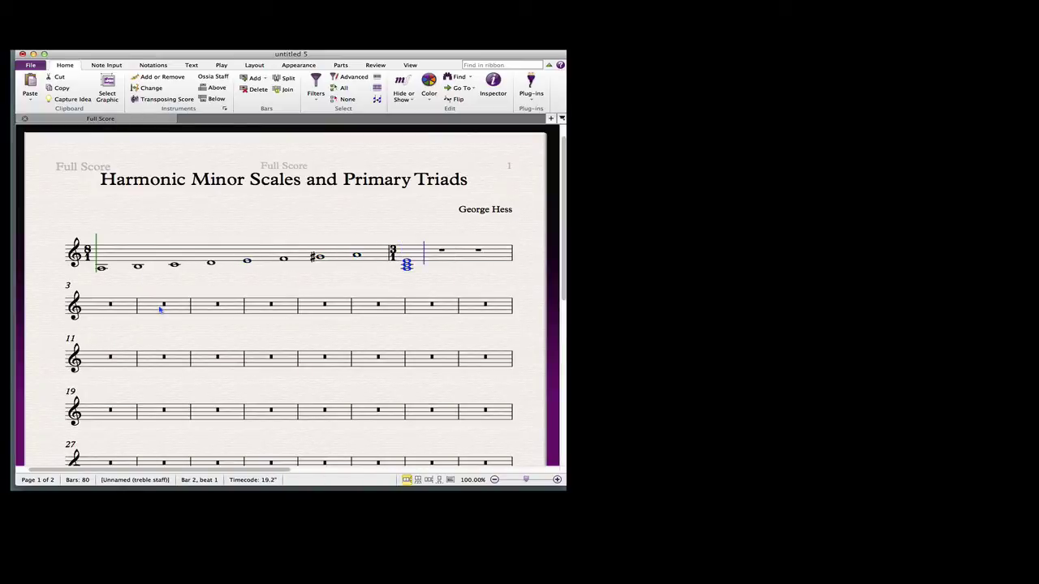
key("d")
key("3")
key("3")
key("e")
key("3")
key("Up")
key("3")
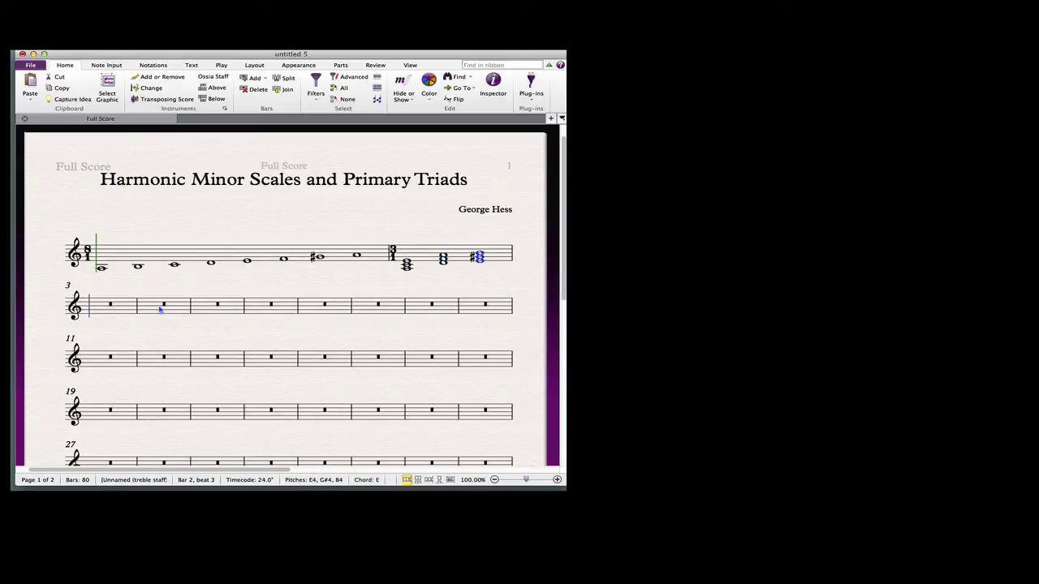
scroll(160, 309, "left", 1)
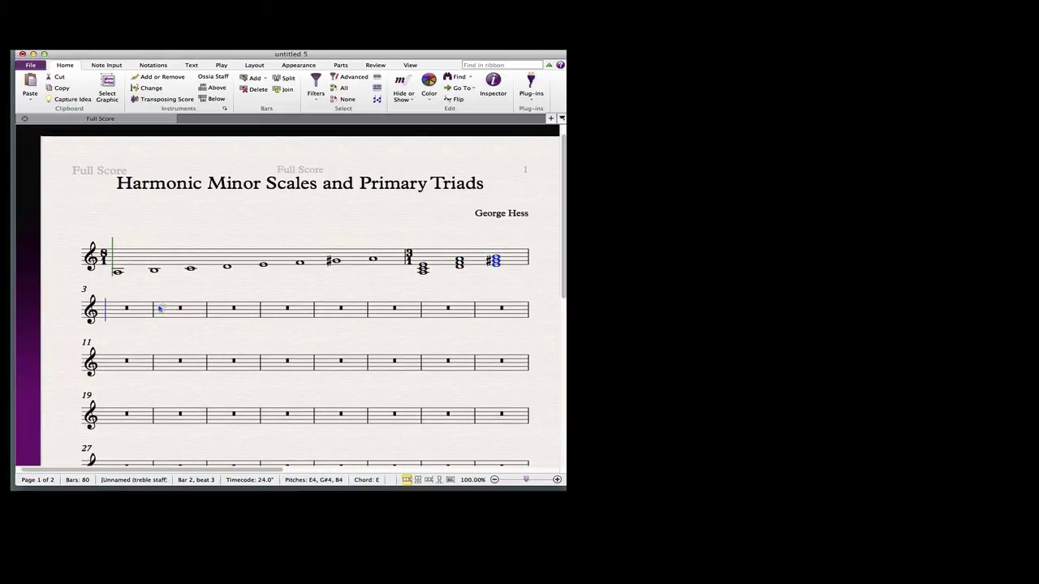
key("Escape")
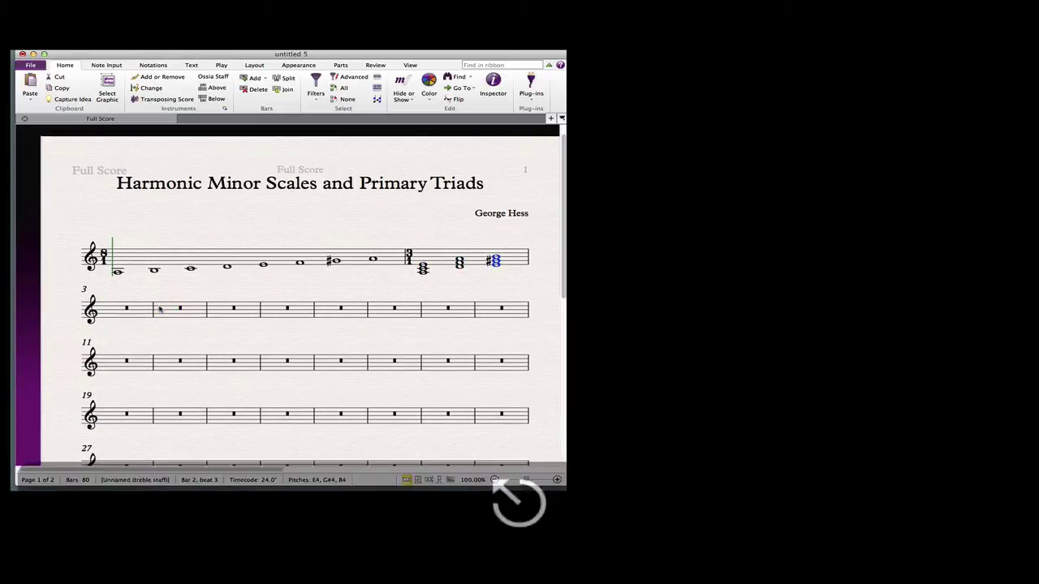
- Repeat both bars as bars 3–4 and delete the duplicated title and composer text
key("super+a")
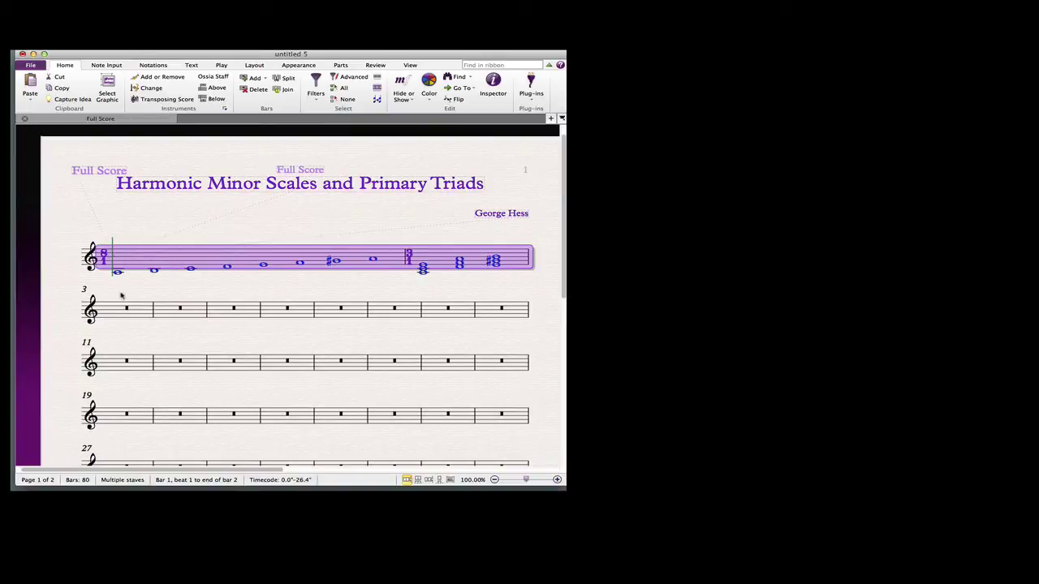
key("super+r")
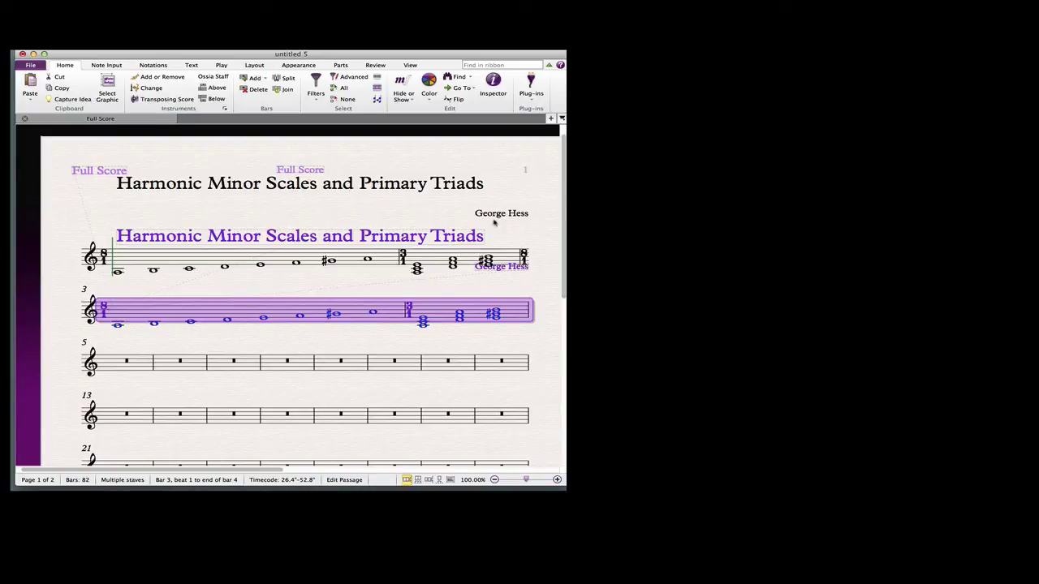
left_click(352, 238)
key("BackSpace")
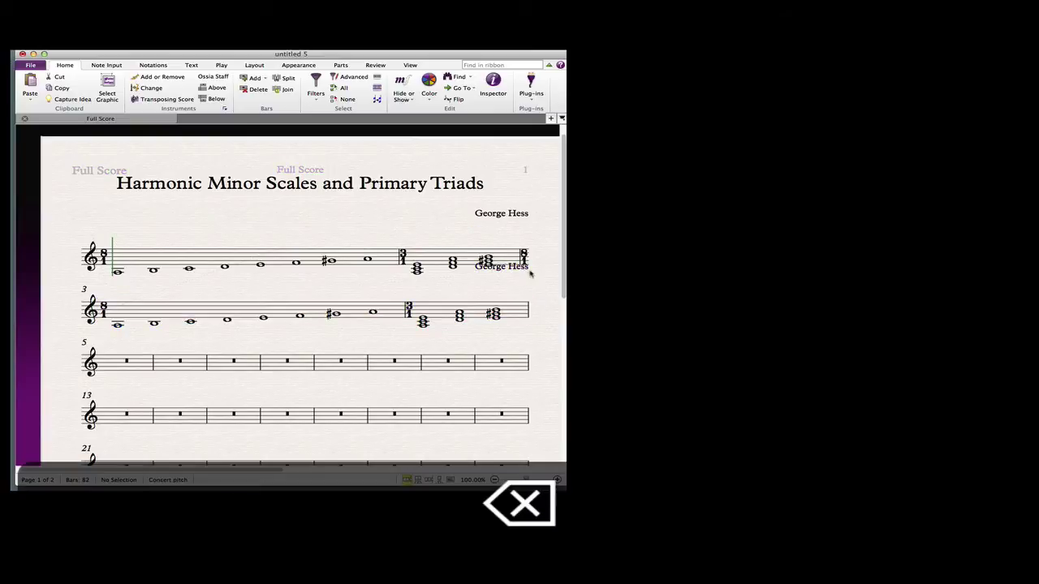
key("BackSpace")
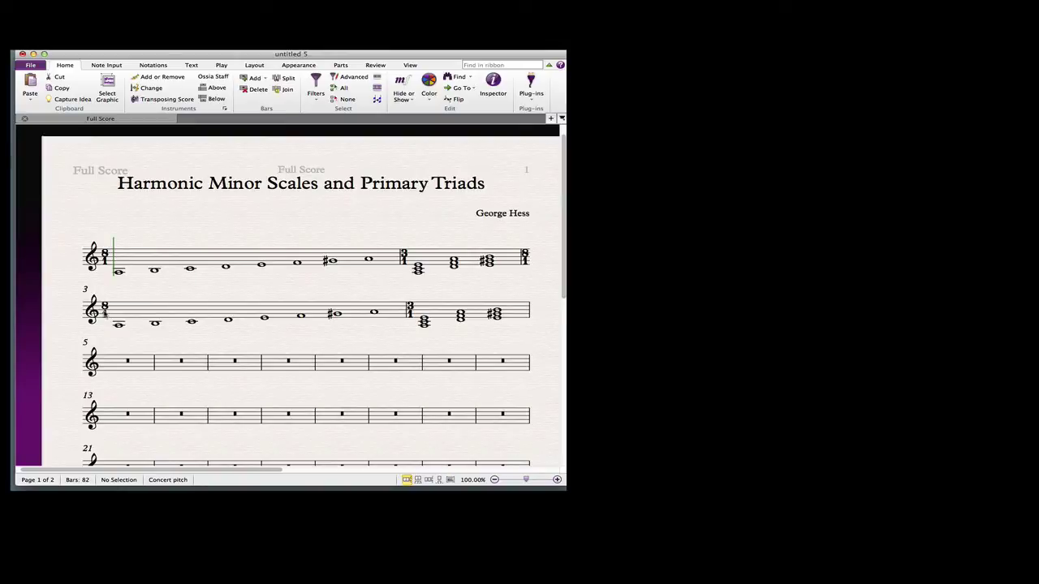
- Add an 8/1 time signature to the second system
key("t")
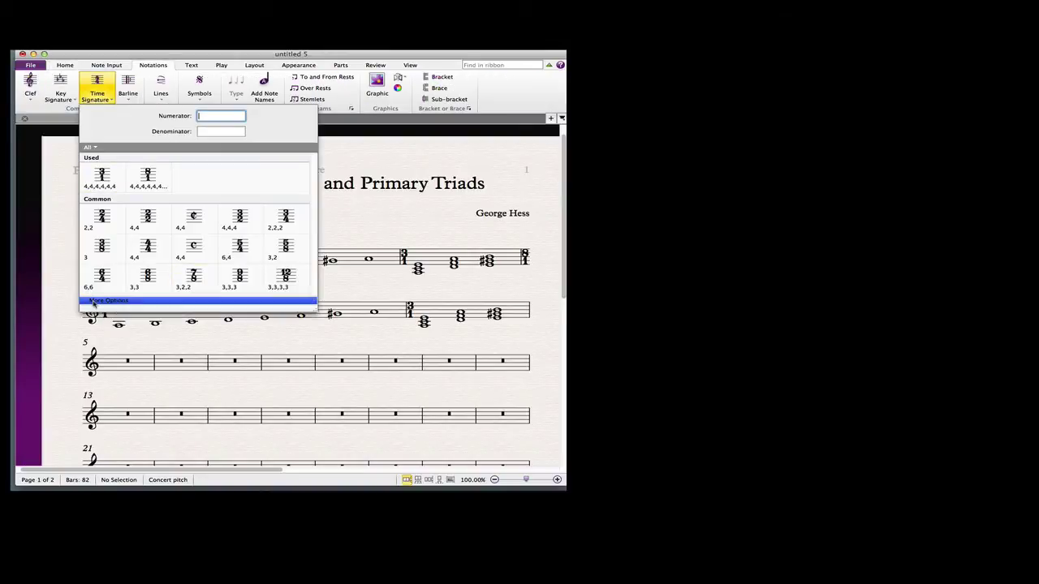
left_click(92, 301)
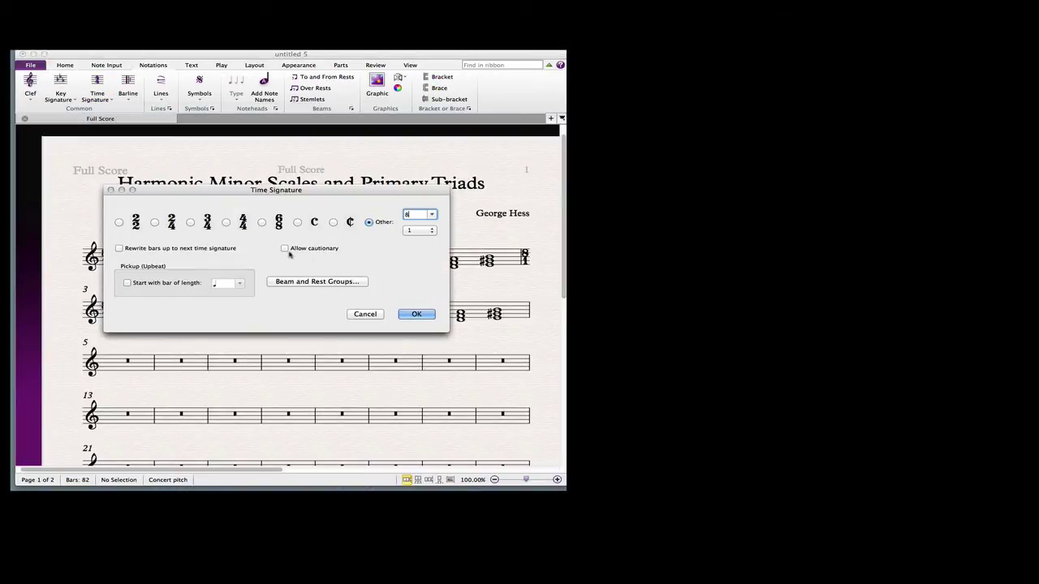
left_click(416, 315)
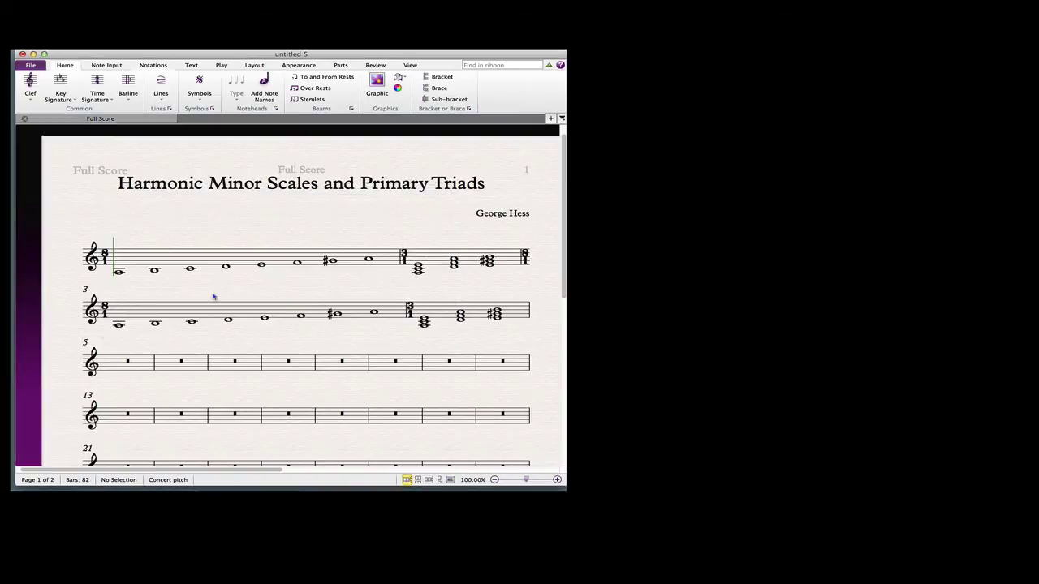
- Hide the time signatures at bars 3 and 4
left_click(104, 311)
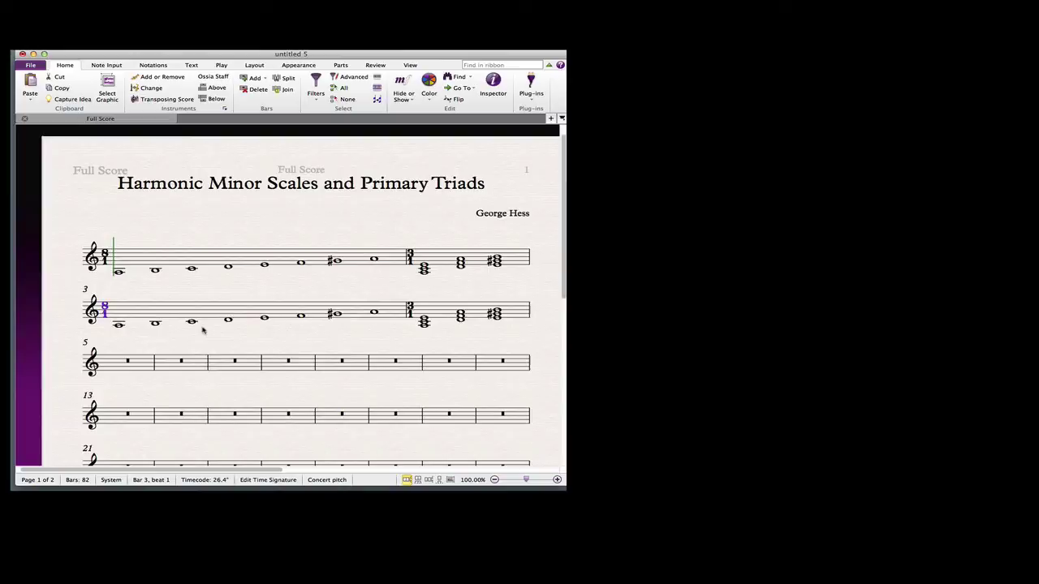
scroll(203, 330, "right", 3)
scroll(182, 326, "left", 3)
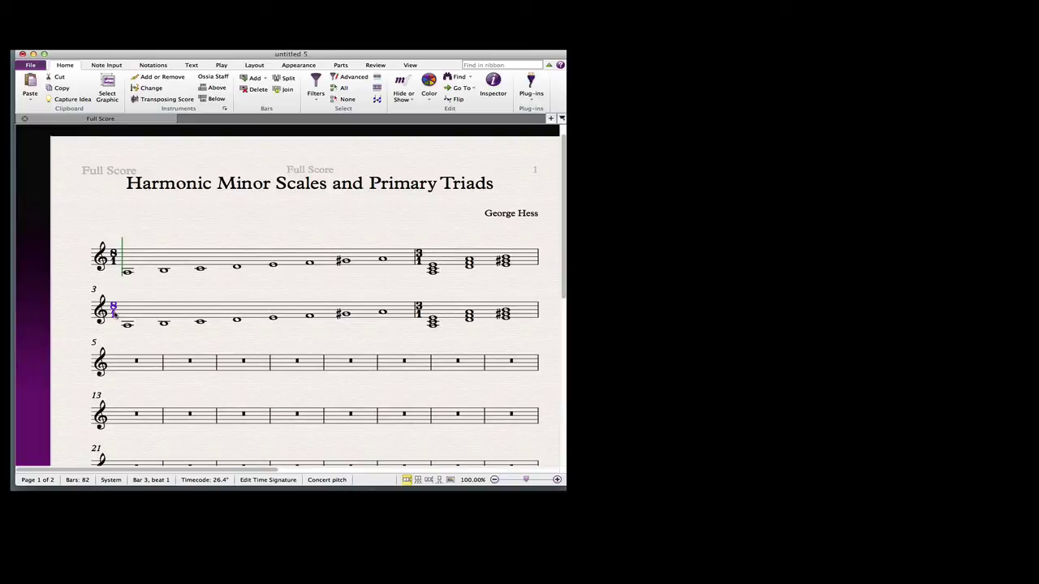
key("shift+super+h")
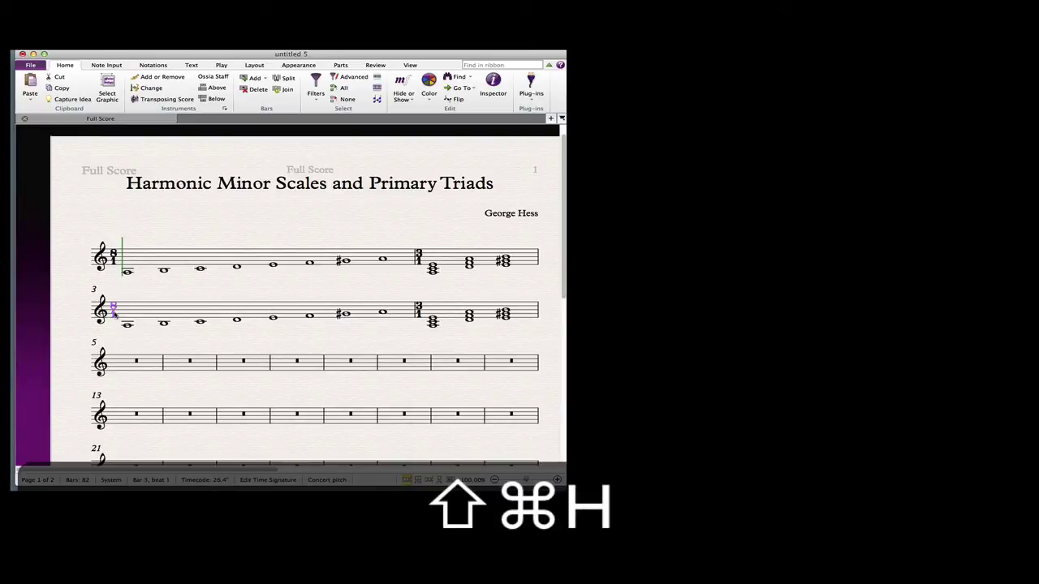
left_click(418, 312)
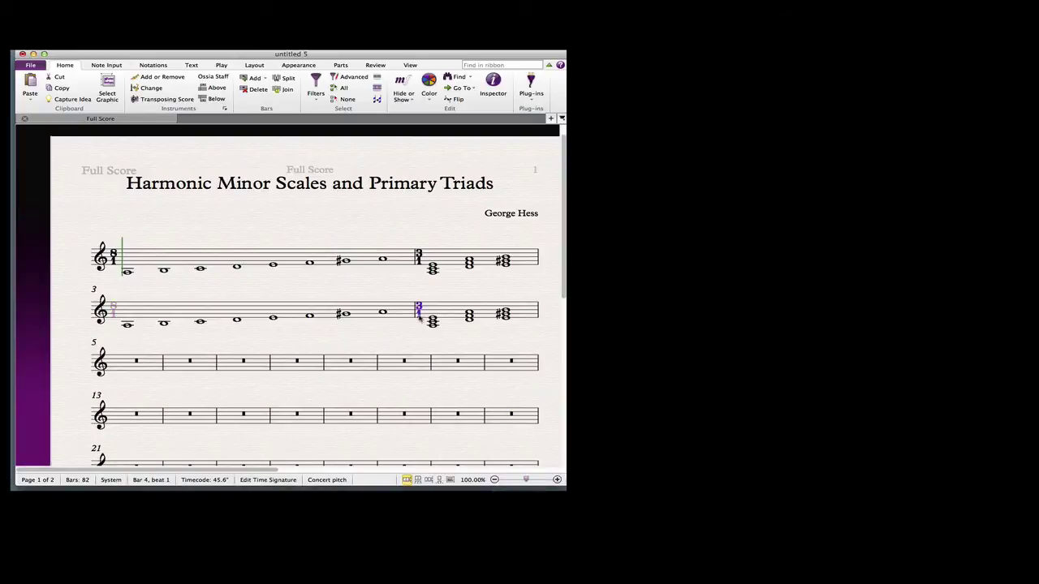
key("shift+super+h")
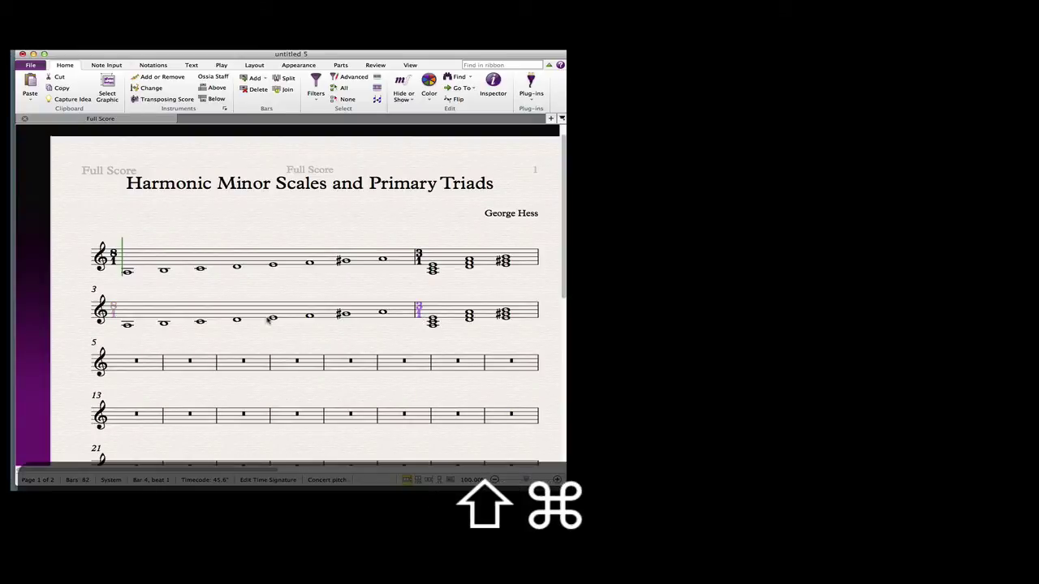
- Select the bar 3–4 system and repeat it down through bar 29
left_click(179, 316)
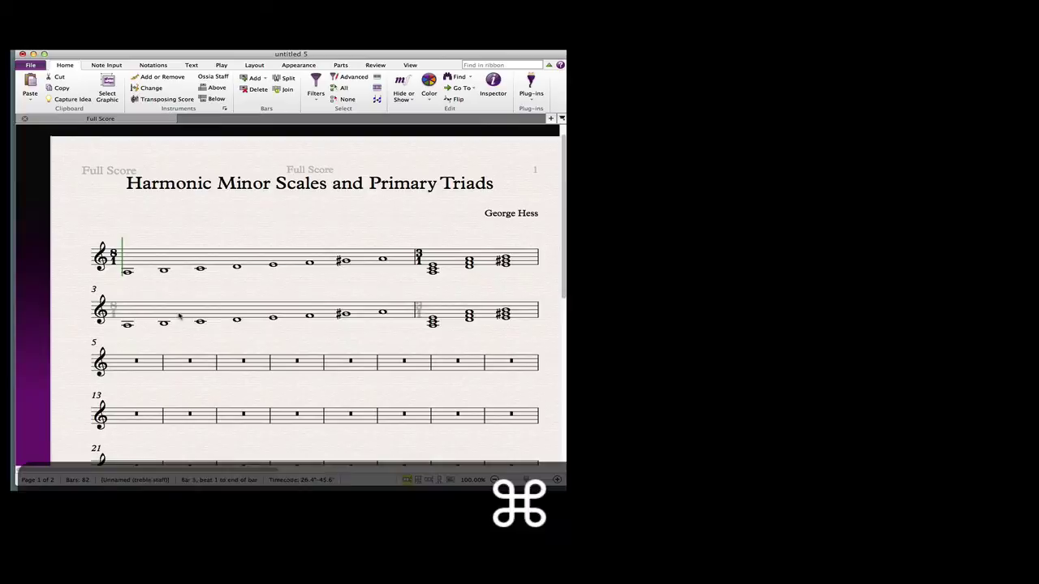
left_click(179, 315, "super")
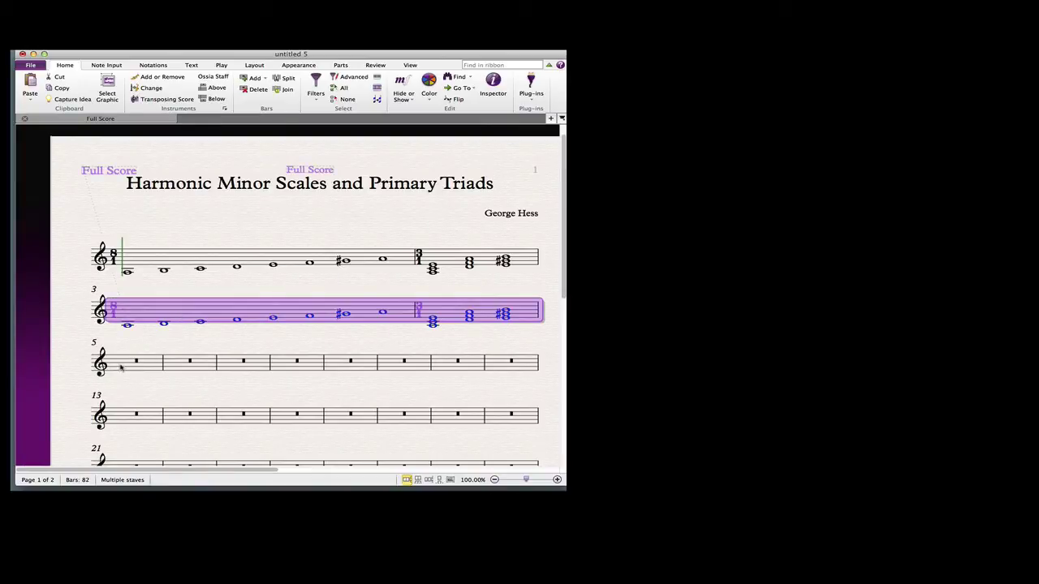
key("r")
key("r")
key("r")
key("r")
key("r")
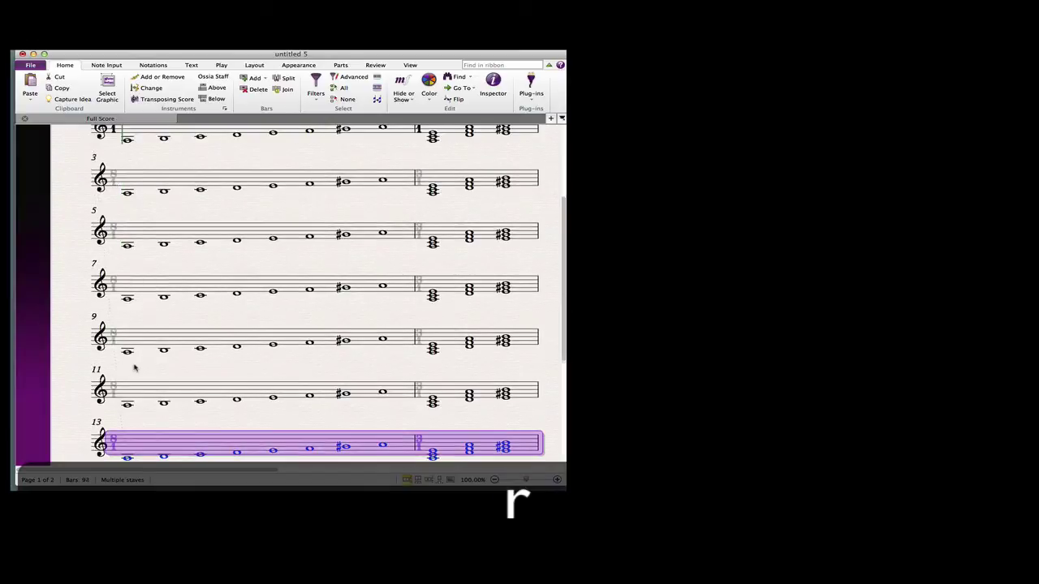
key("r")
key("r")
key("r")
key("r")
key("r")
key("r")
key("r")
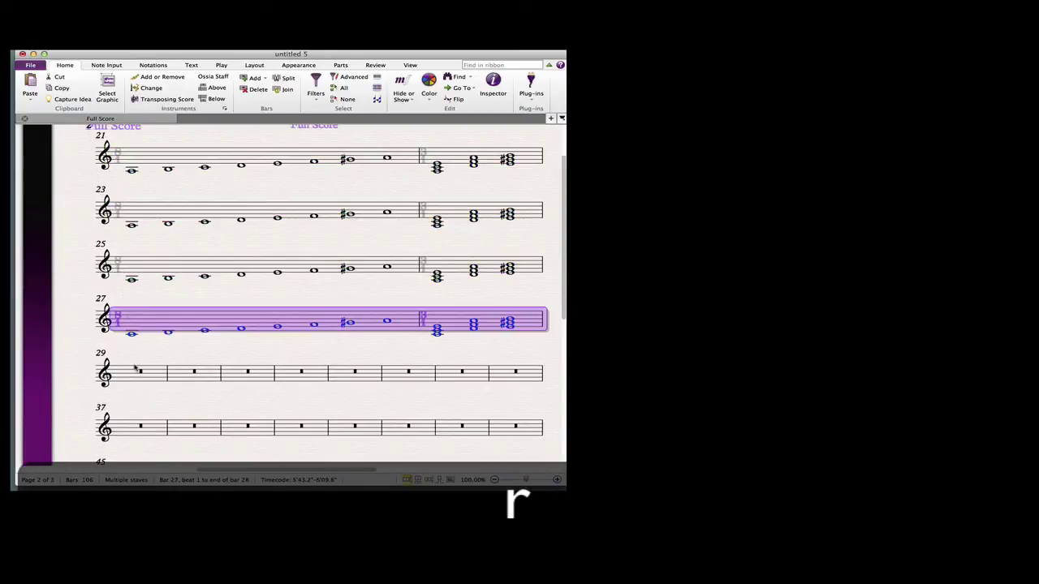
key("r")
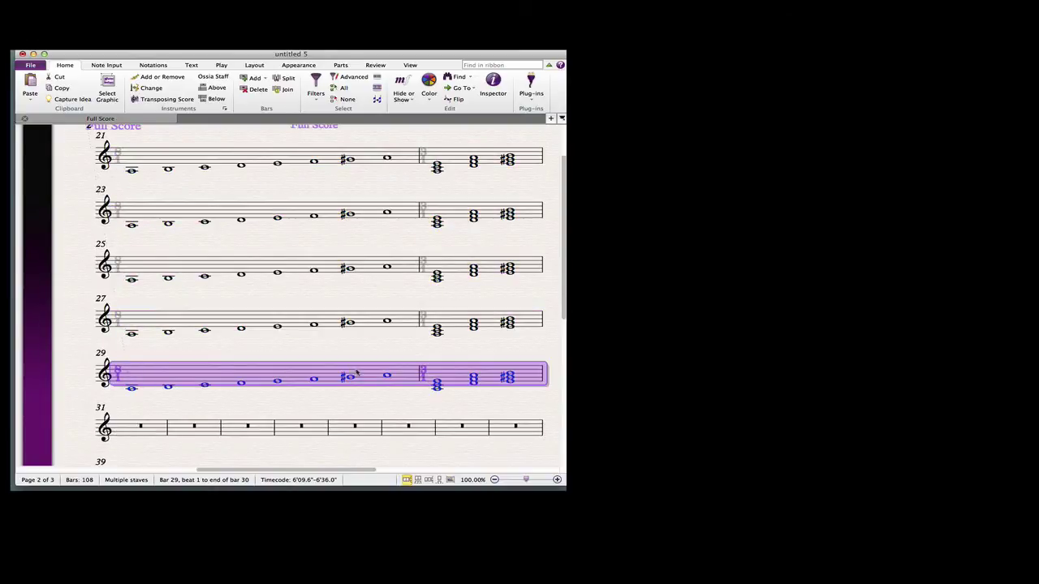
scroll(327, 403, "left", 10)
scroll(329, 403, "left", 5)
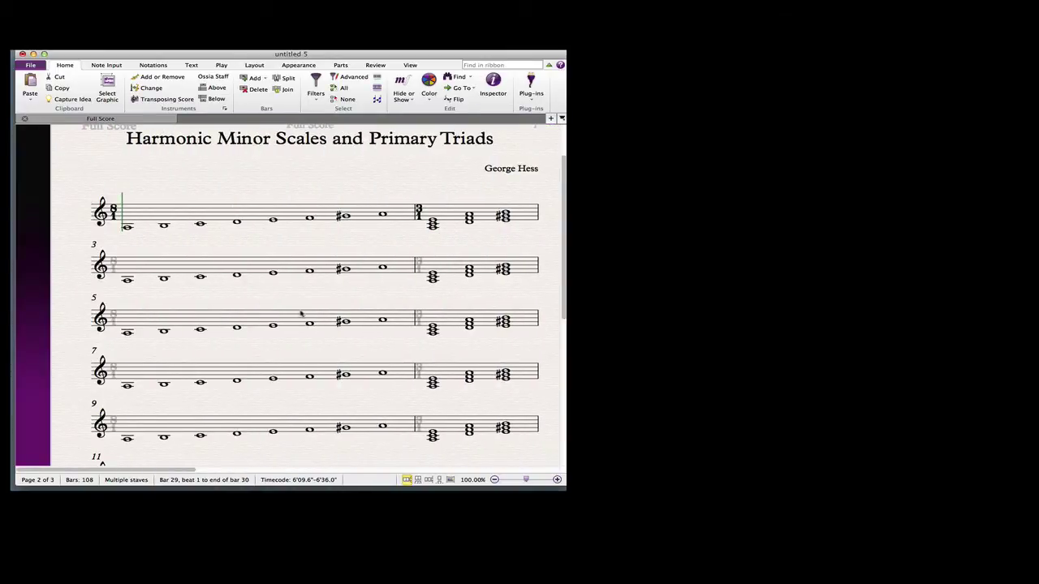
- Delete the empty bars from bar 31 to the end and make the window full screen
scroll(354, 323, "down", 5)
scroll(284, 325, "right", 15)
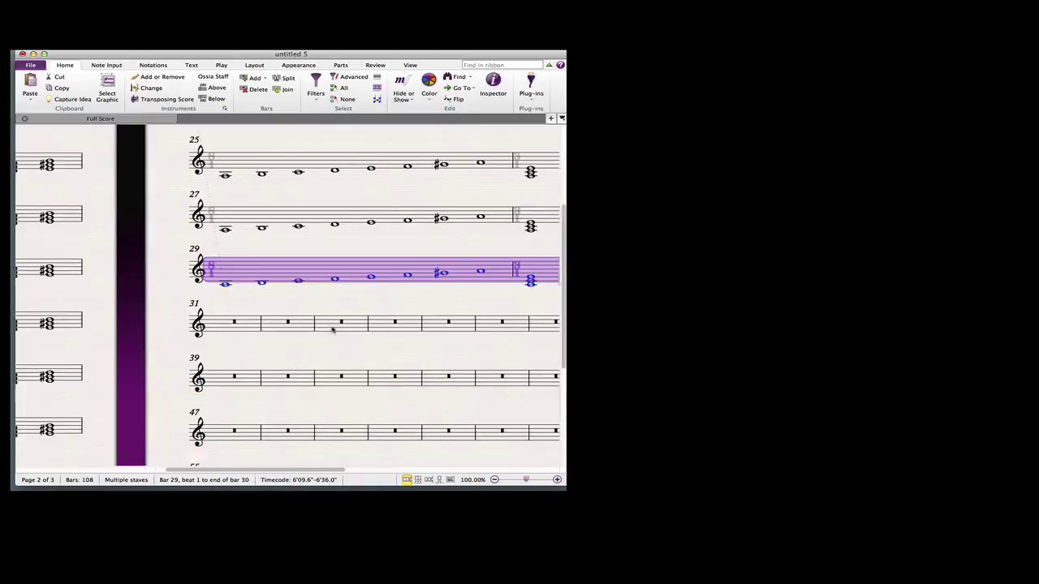
left_click(217, 328)
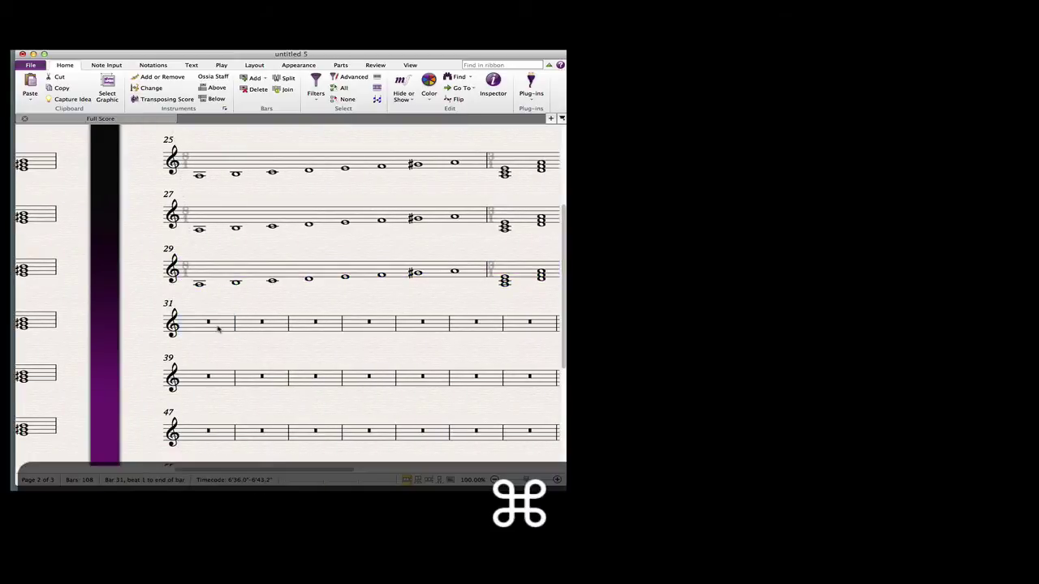
double_click(218, 328, "super")
scroll(217, 328, "right", 15)
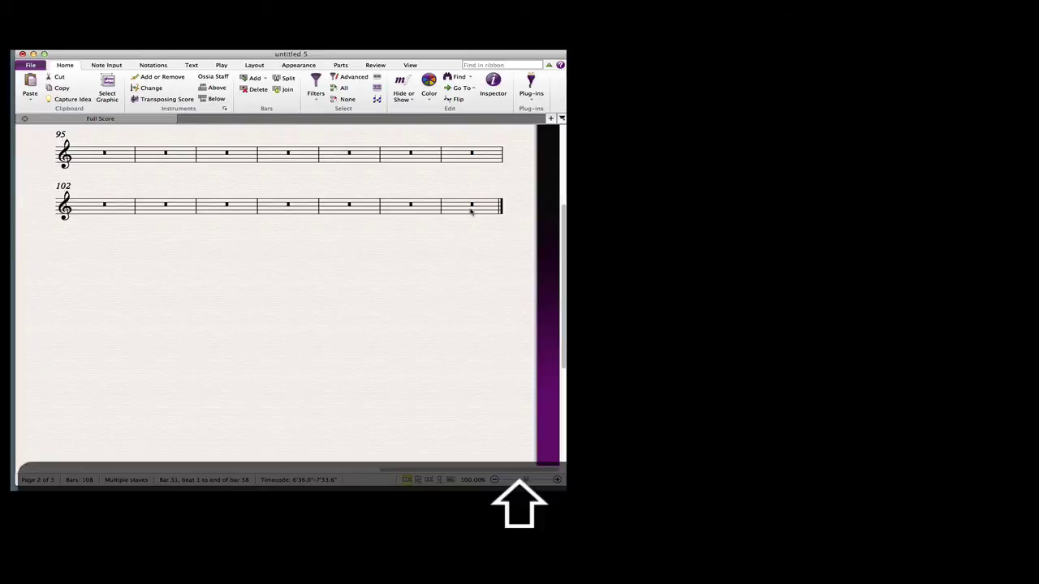
left_click(471, 207, "shift")
key("shift+BackSpace")
scroll(272, 362, "left", 10)
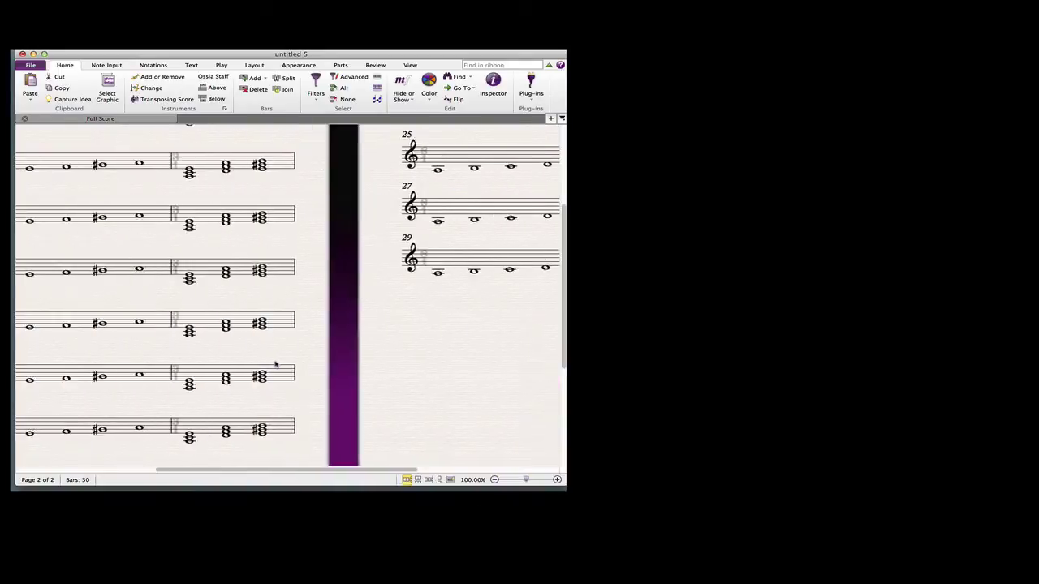
left_click(45, 53)
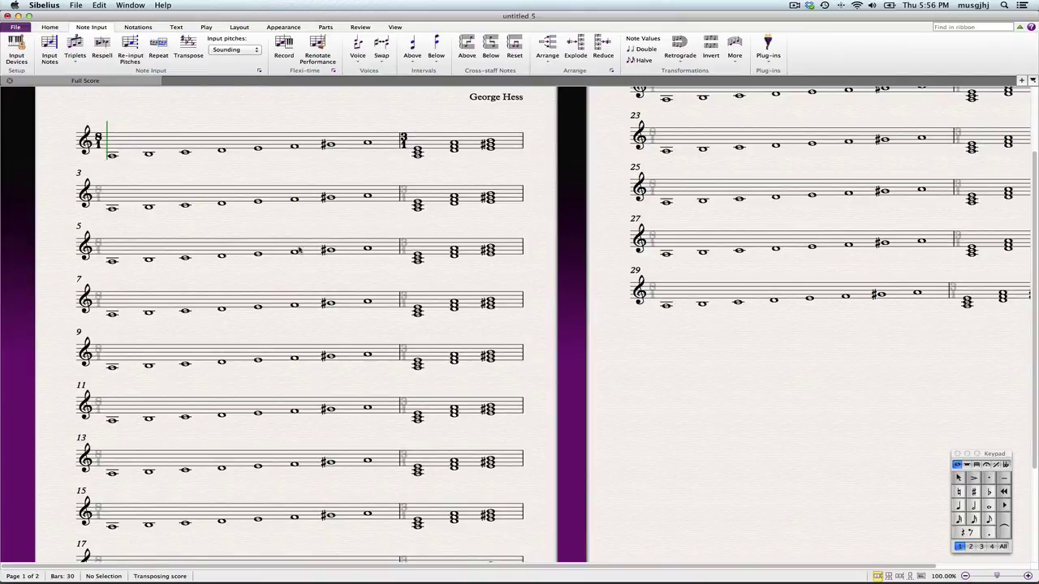
- Transpose bars 3–4 to D minor and bars 5–6 to G minor
double_click(147, 197)
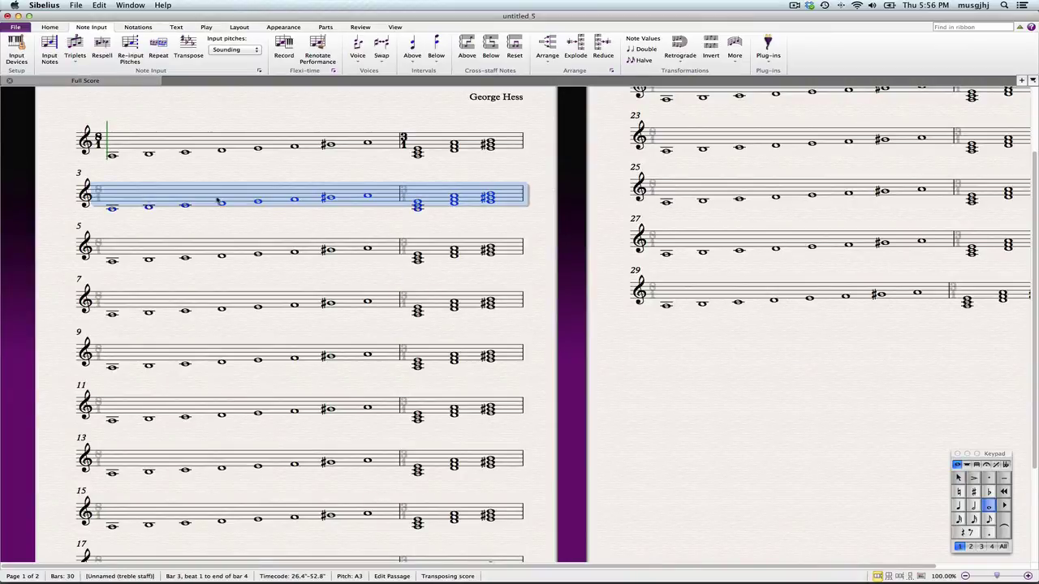
left_click(188, 49)
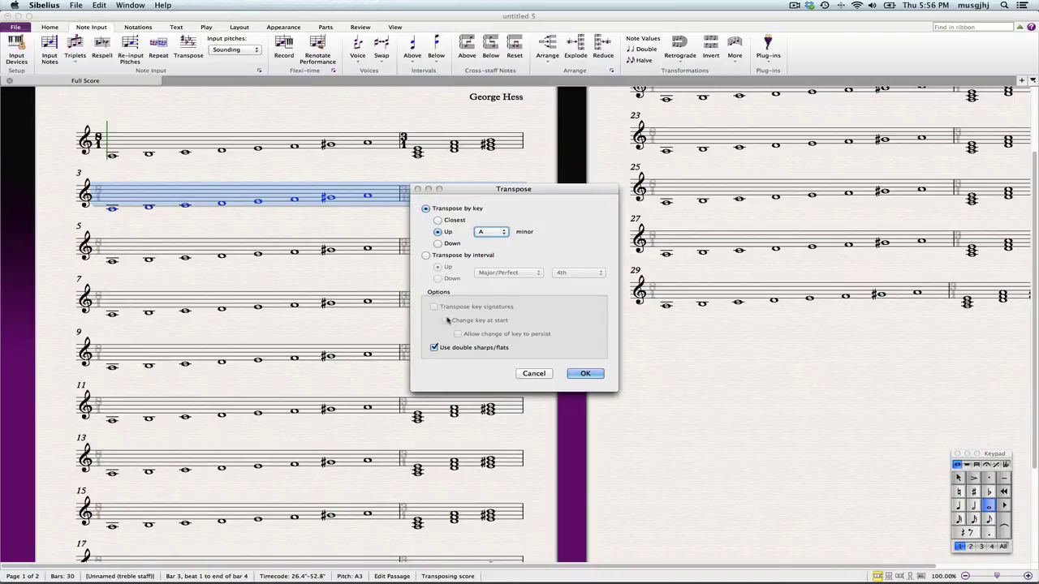
left_click(503, 233)
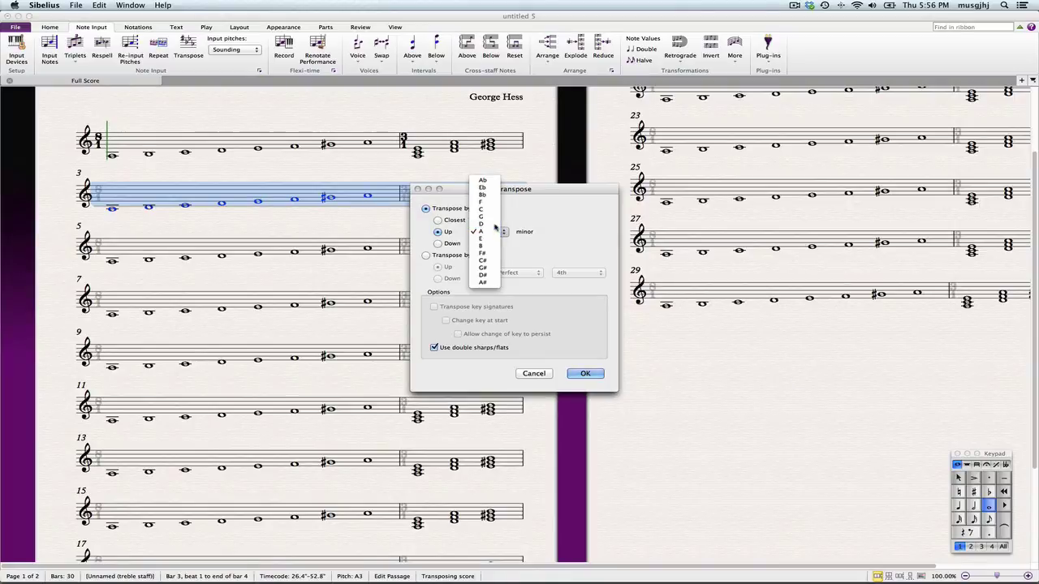
left_click(482, 224)
left_click(584, 374)
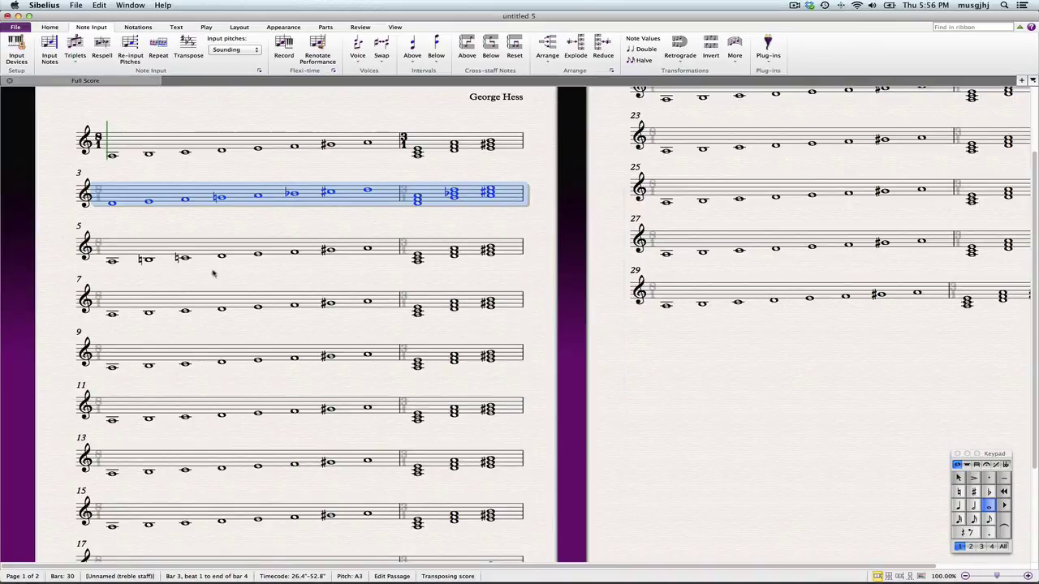
double_click(125, 248)
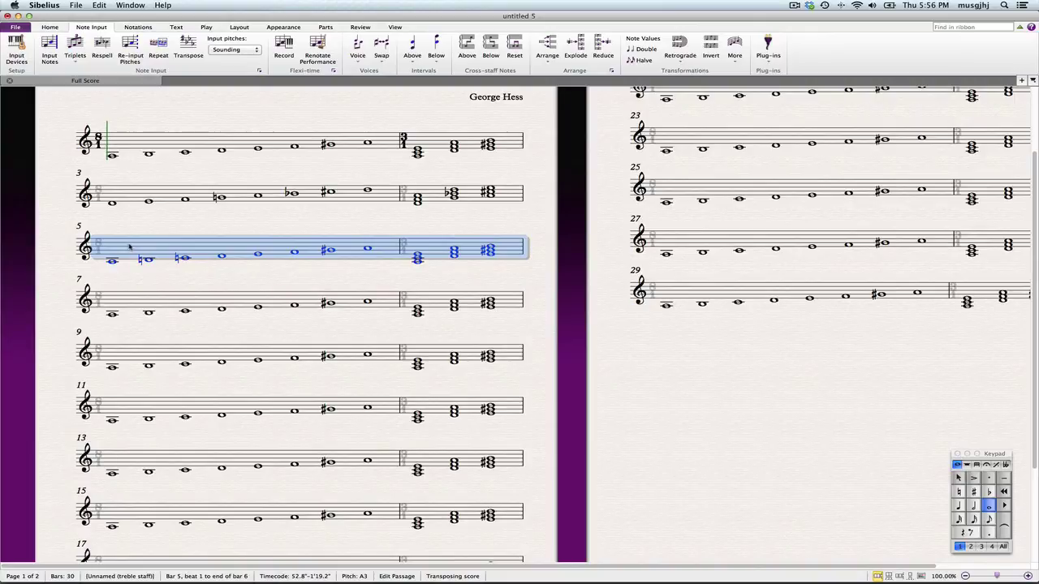
key("shift+t")
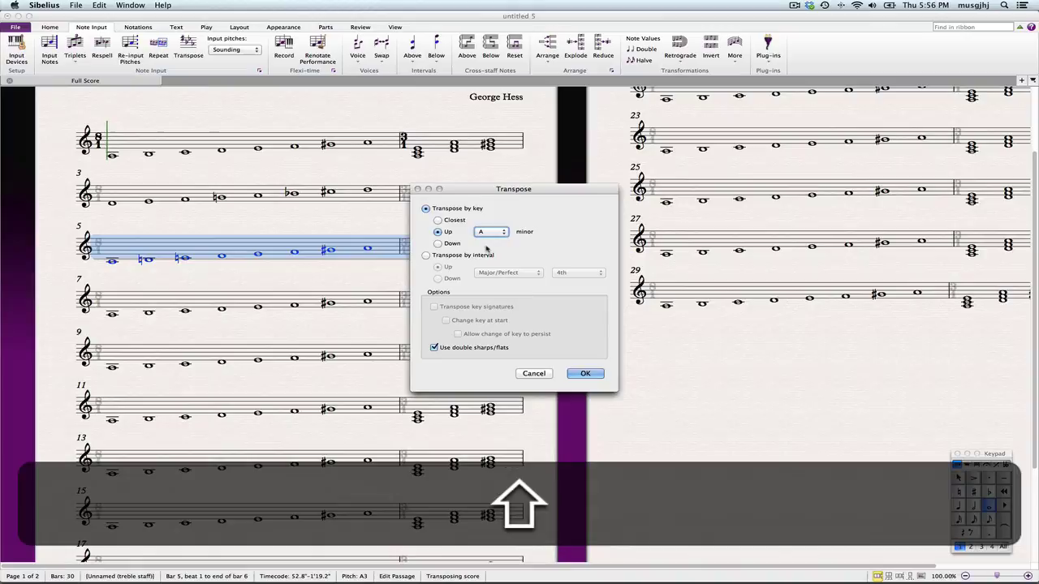
left_click(491, 232)
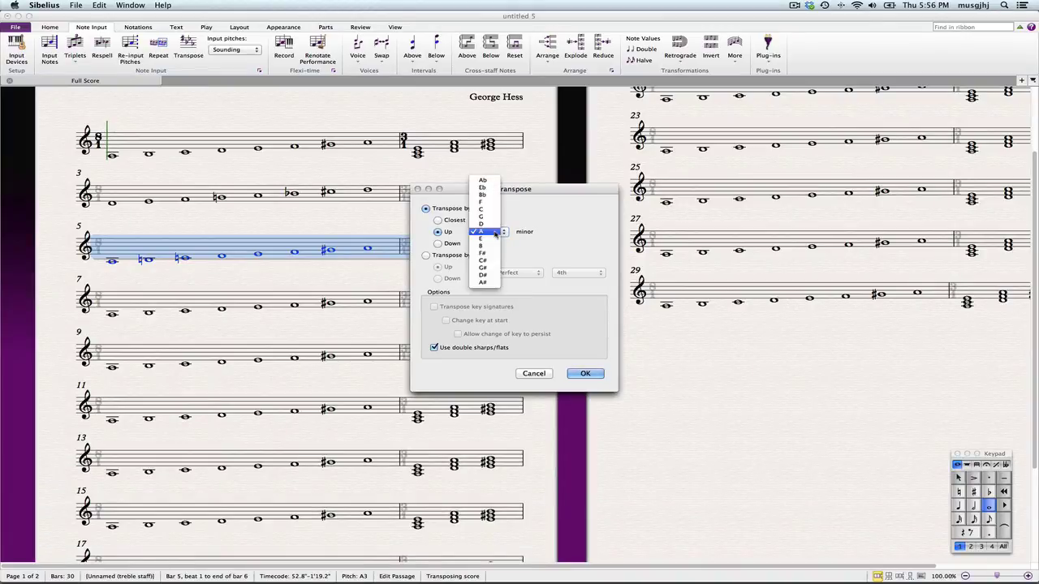
left_click(487, 221)
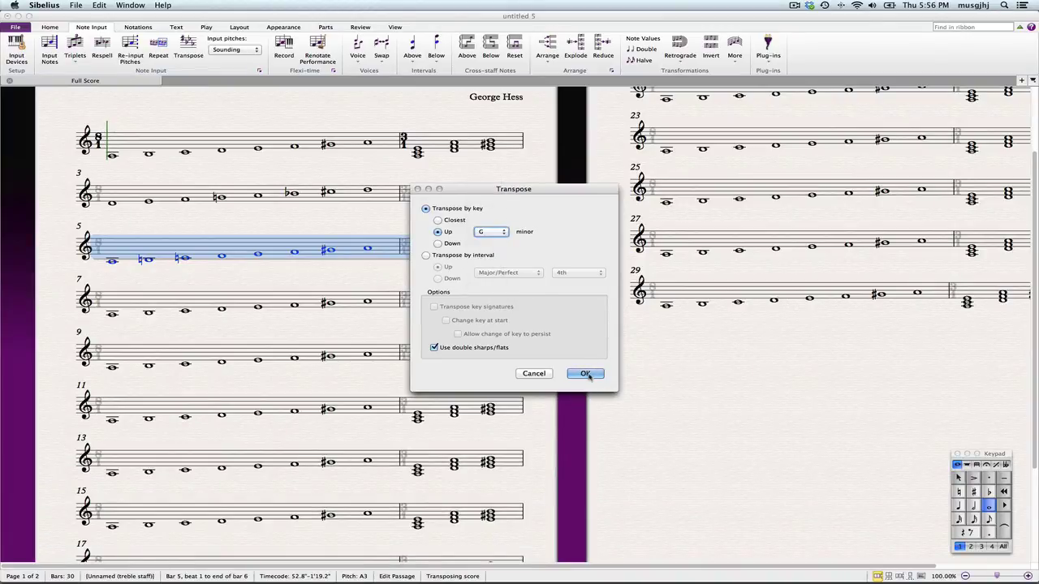
left_click(586, 374)
- Transpose bars 7–8 to C minor and bars 9–10 to F minor
double_click(123, 307)
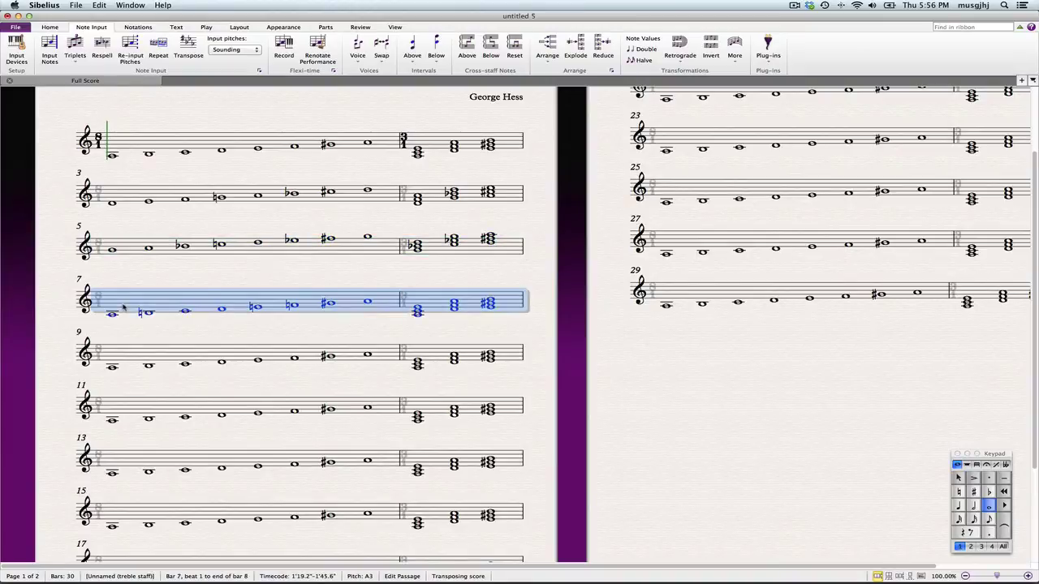
key("shift+t")
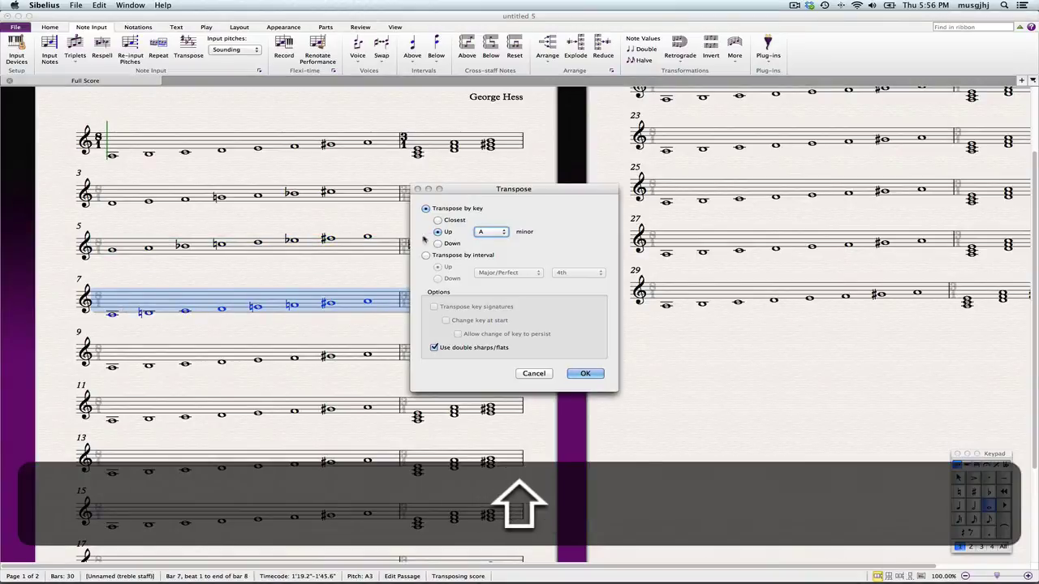
left_click(481, 233)
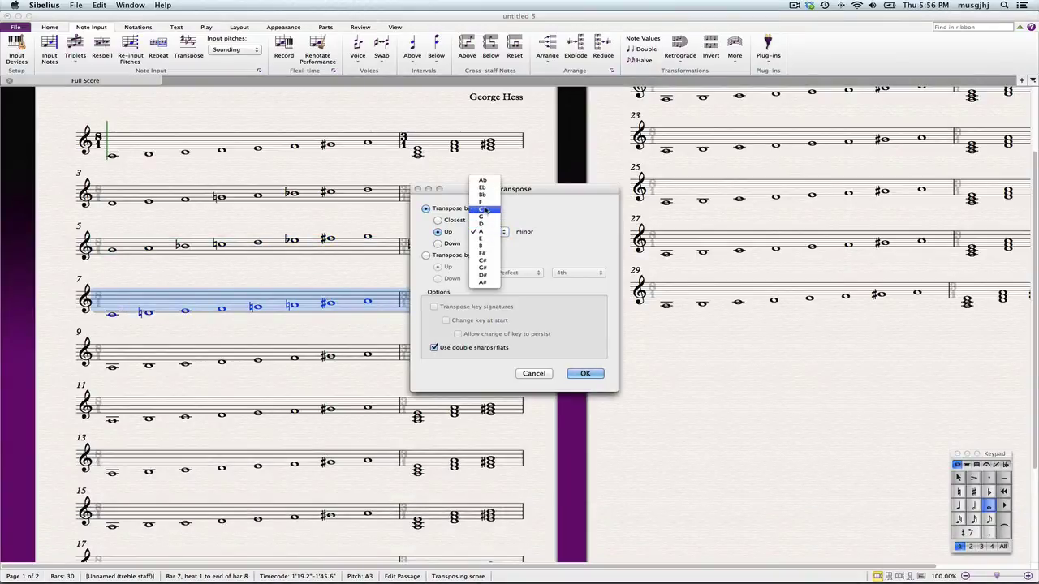
left_click(485, 210)
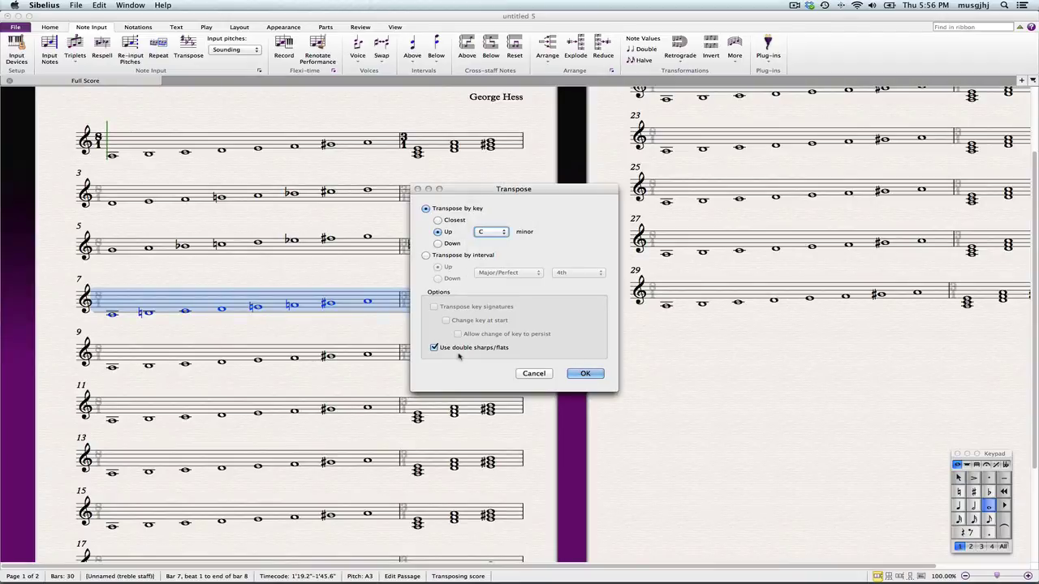
left_click(586, 374)
double_click(123, 351)
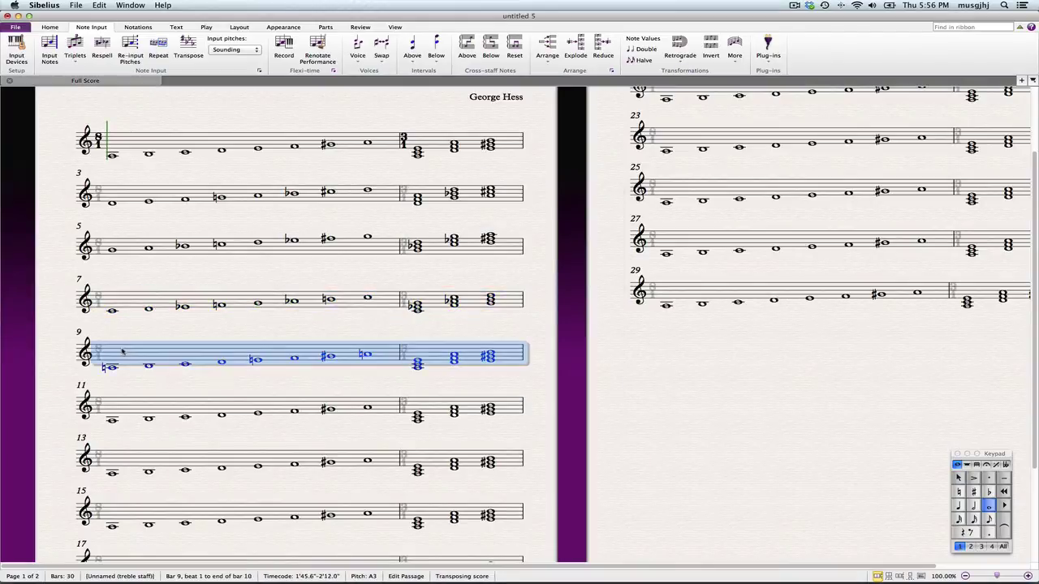
key("shift+t")
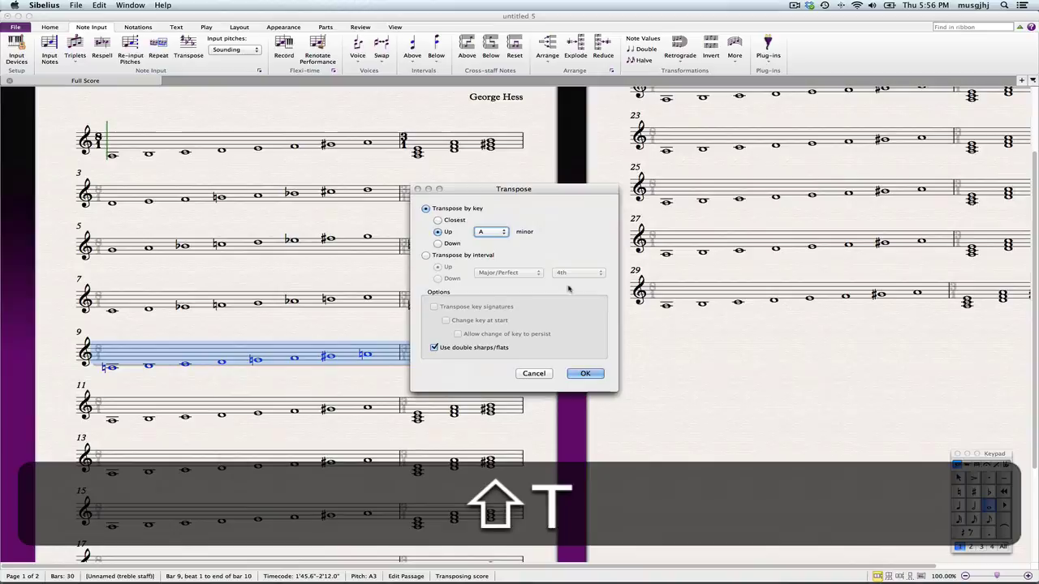
left_click(490, 232)
left_click(485, 207)
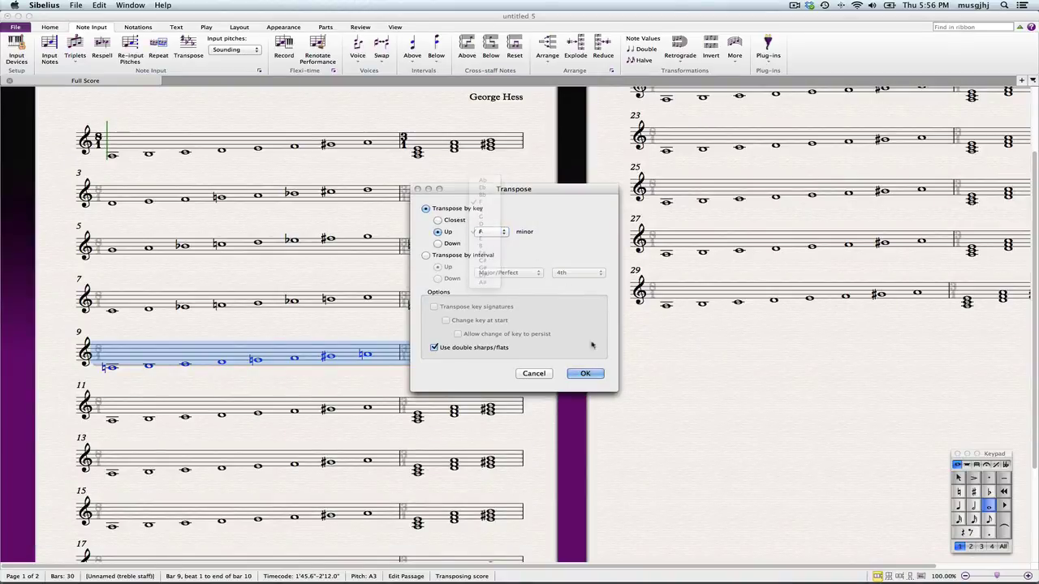
left_click(588, 373)
- Transpose the bar-27 system to B minor and bars 29–30 to E minor
double_click(133, 412)
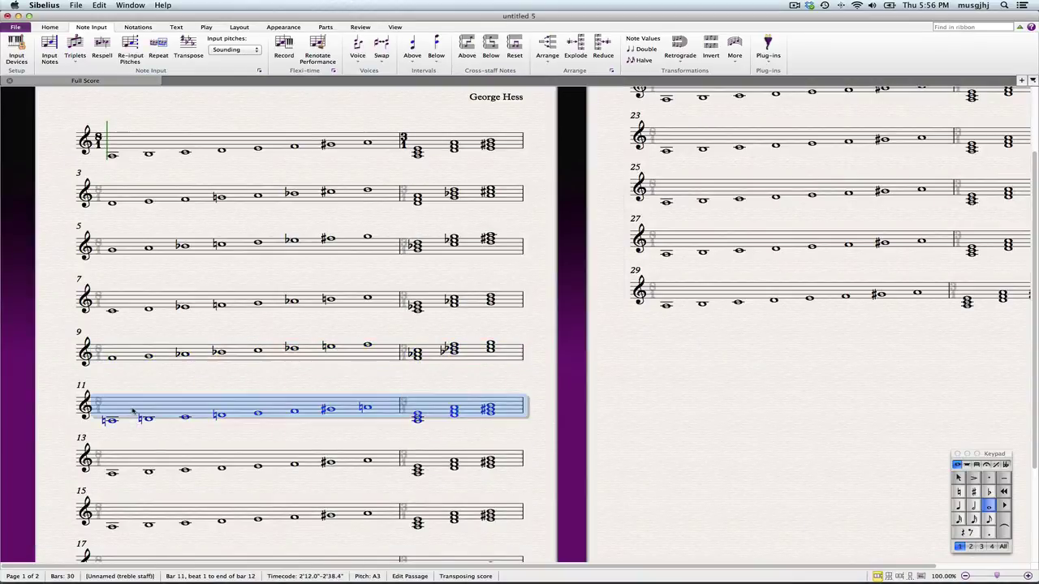
key("shift+t")
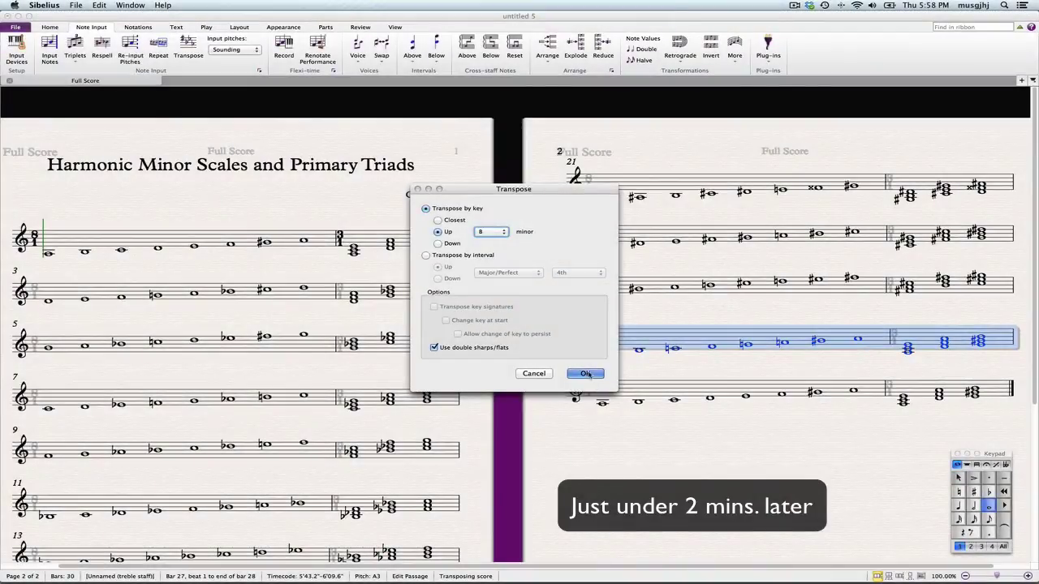
left_click(587, 374)
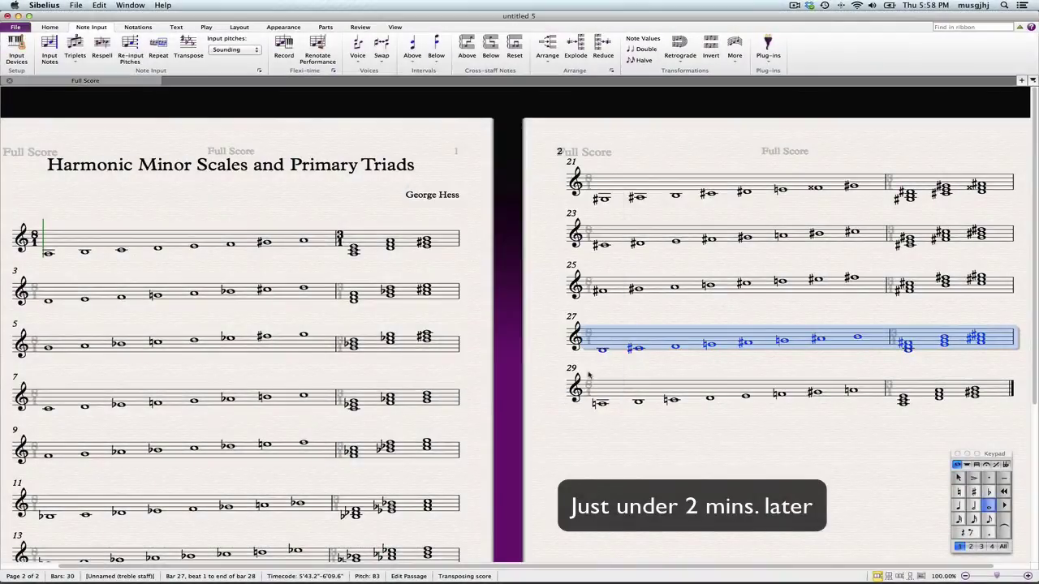
left_click(601, 401)
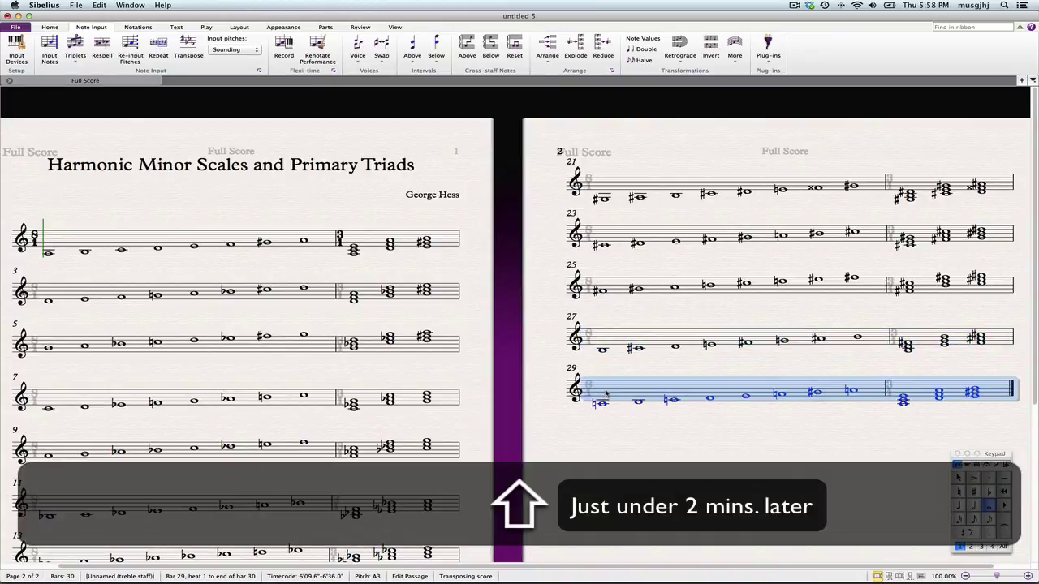
key("shift+e")
key("shift+super+z")
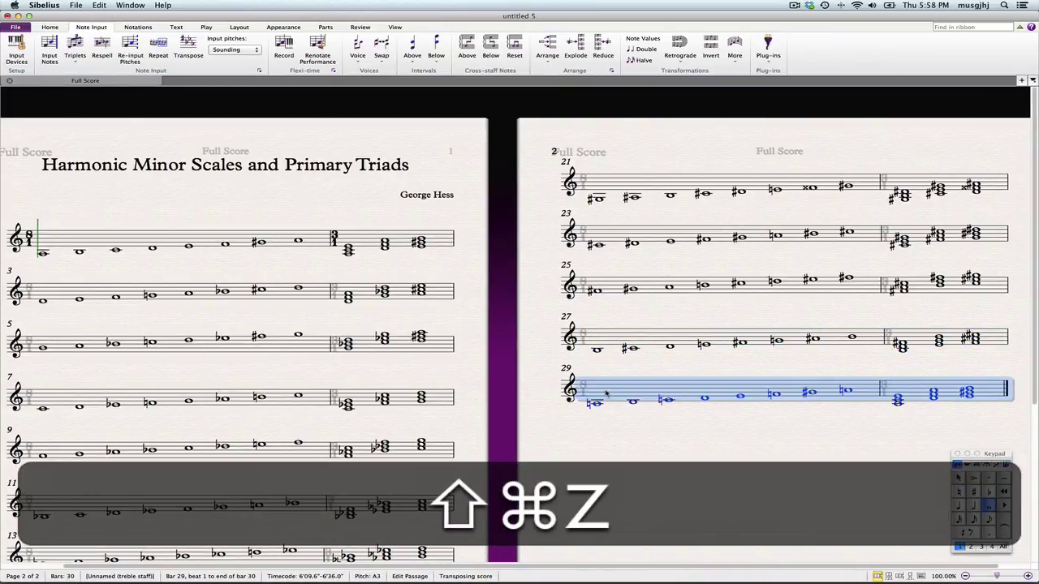
key("shift+t")
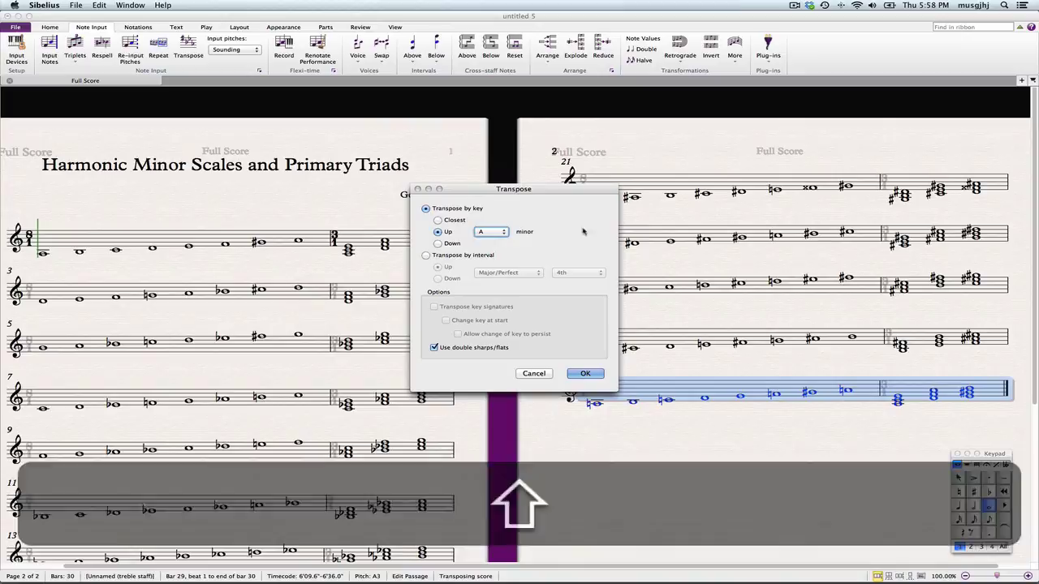
left_click(491, 232)
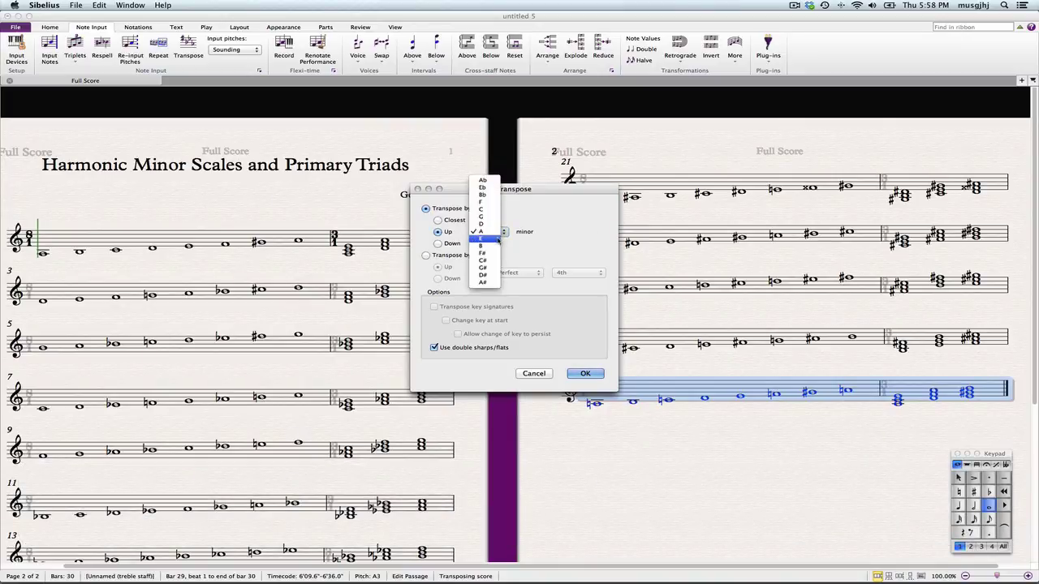
left_click(487, 243)
left_click(588, 374)
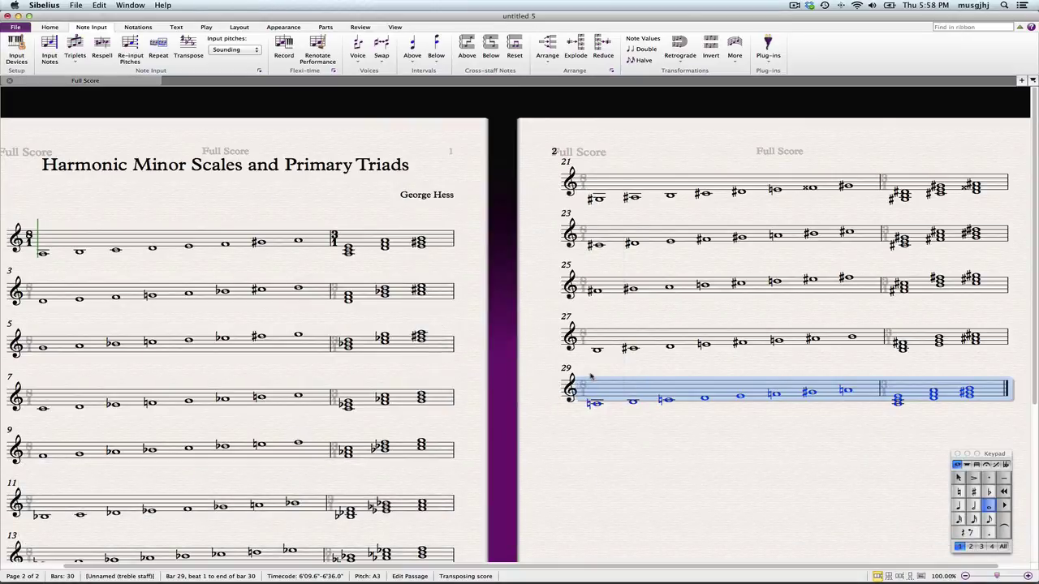
scroll(743, 447, "left", 3)
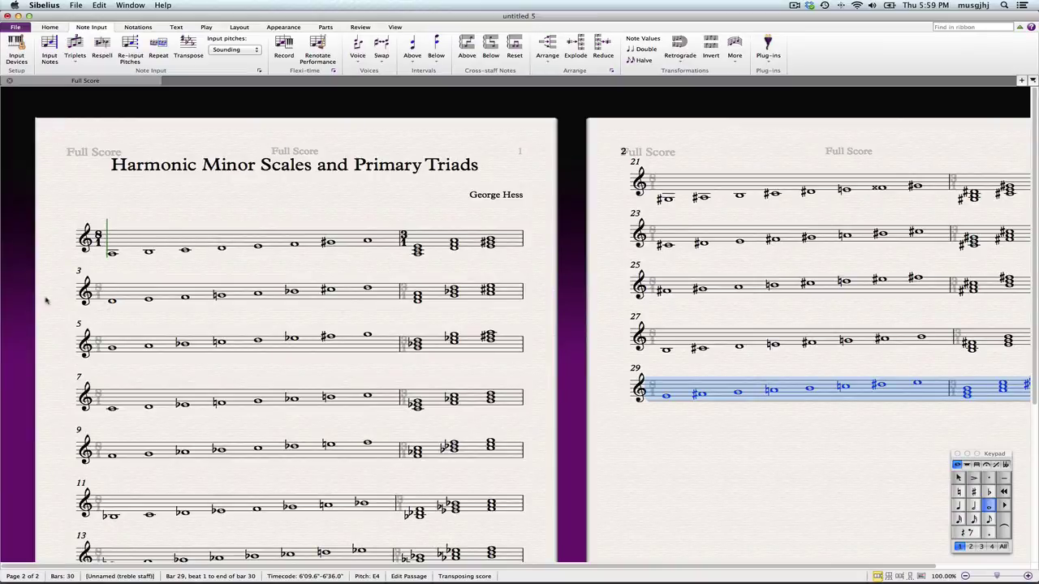
- Try a hidden D minor key signature, then clear the selection
key("k")
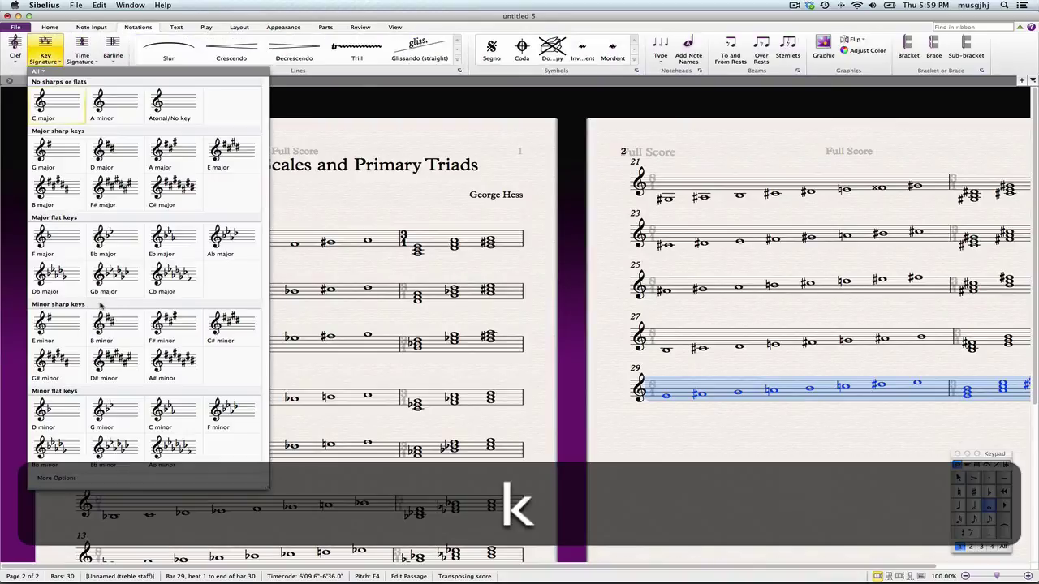
left_click(56, 478)
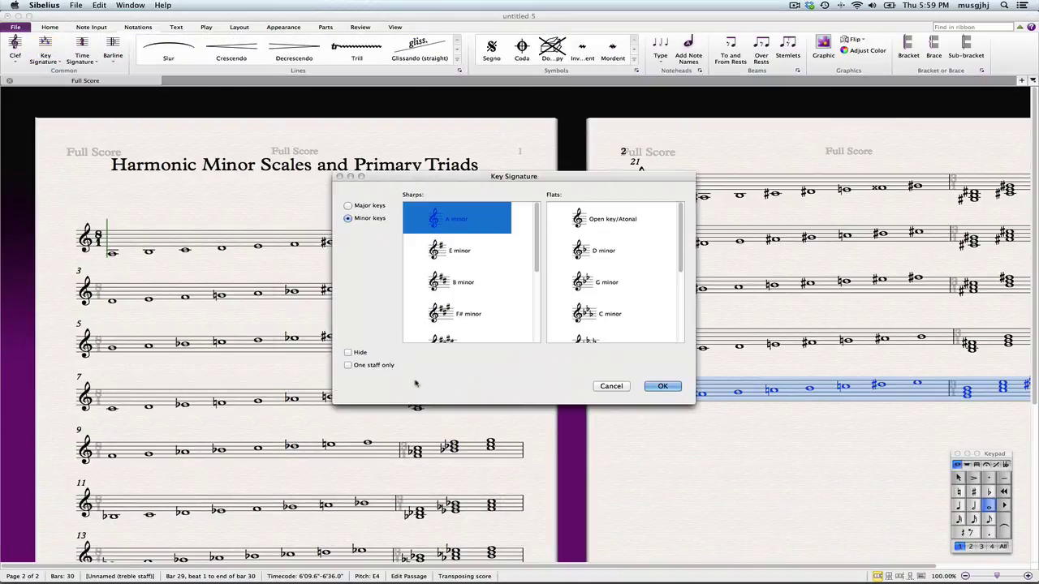
left_click(348, 352)
left_click(602, 265)
left_click(662, 387)
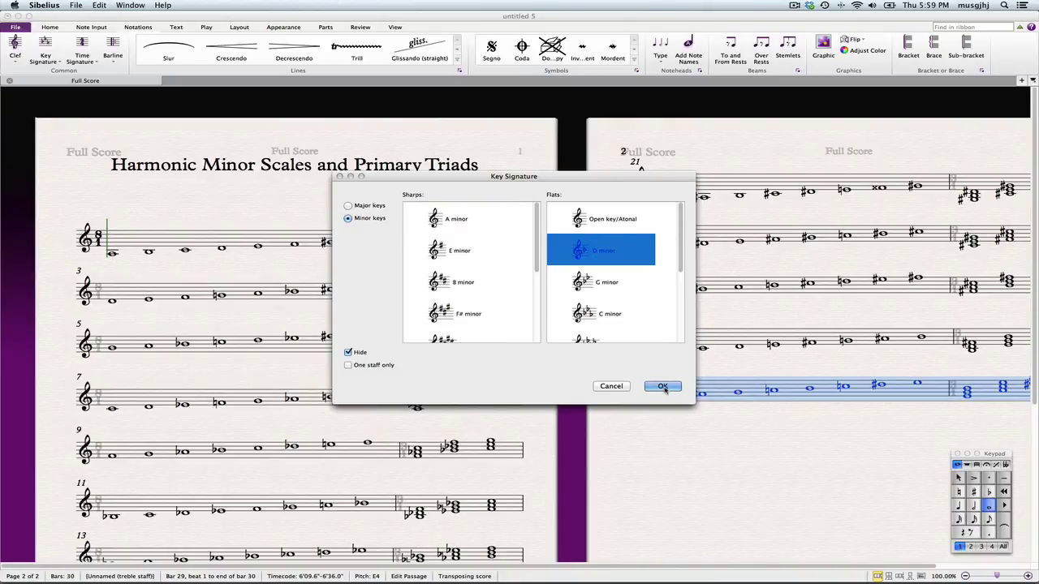
key("Escape")
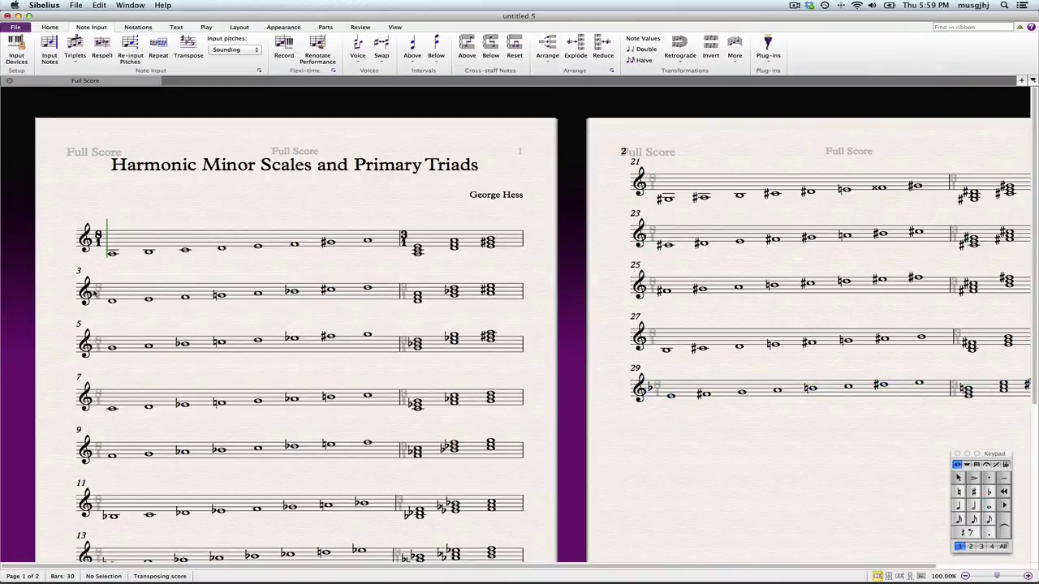
left_click(99, 294)
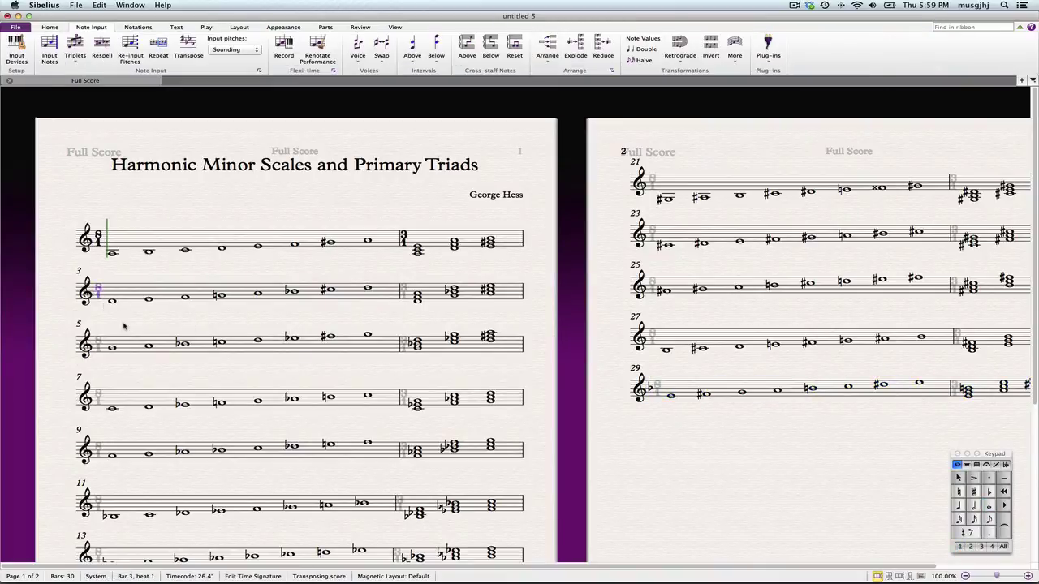
key("Escape")
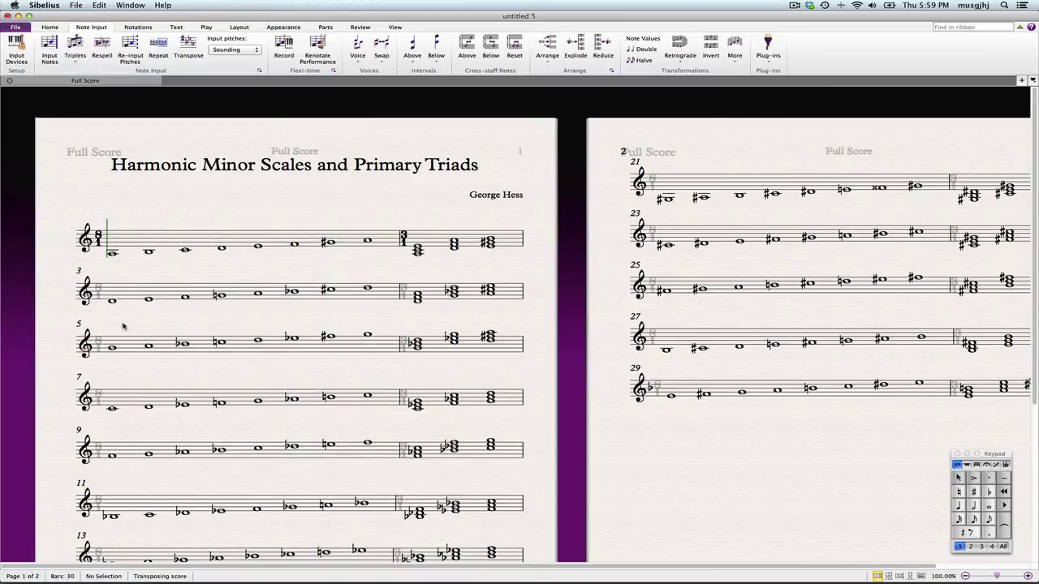
- Place a hidden D minor key signature at bar 3
key("k")
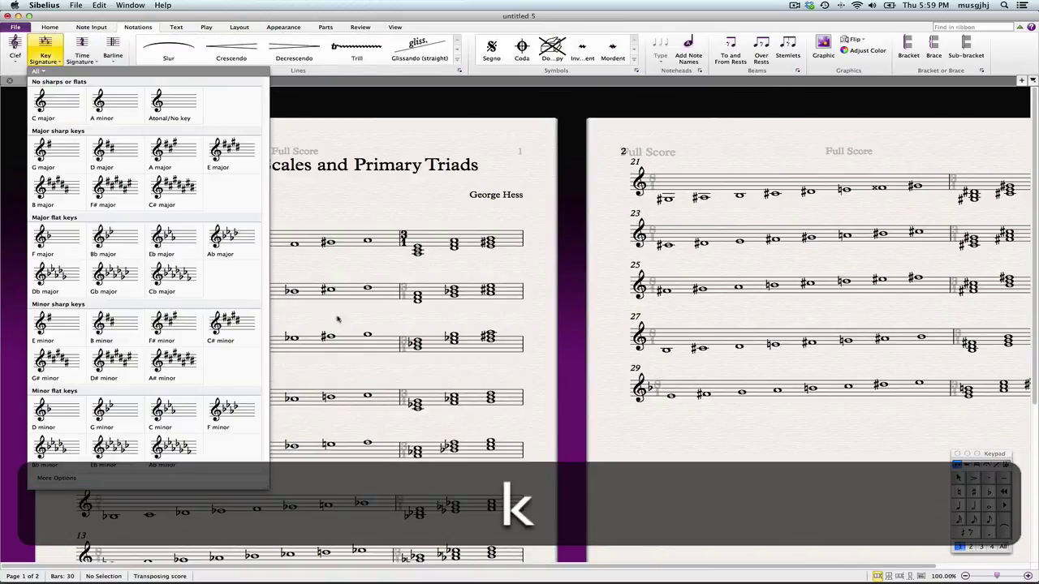
left_click(56, 479)
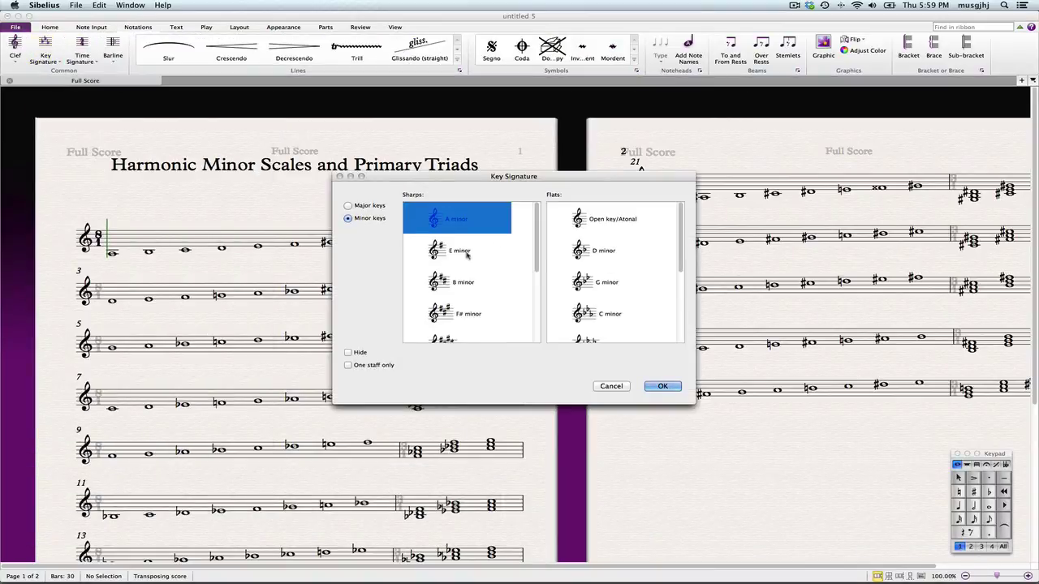
left_click(599, 251)
left_click(348, 352)
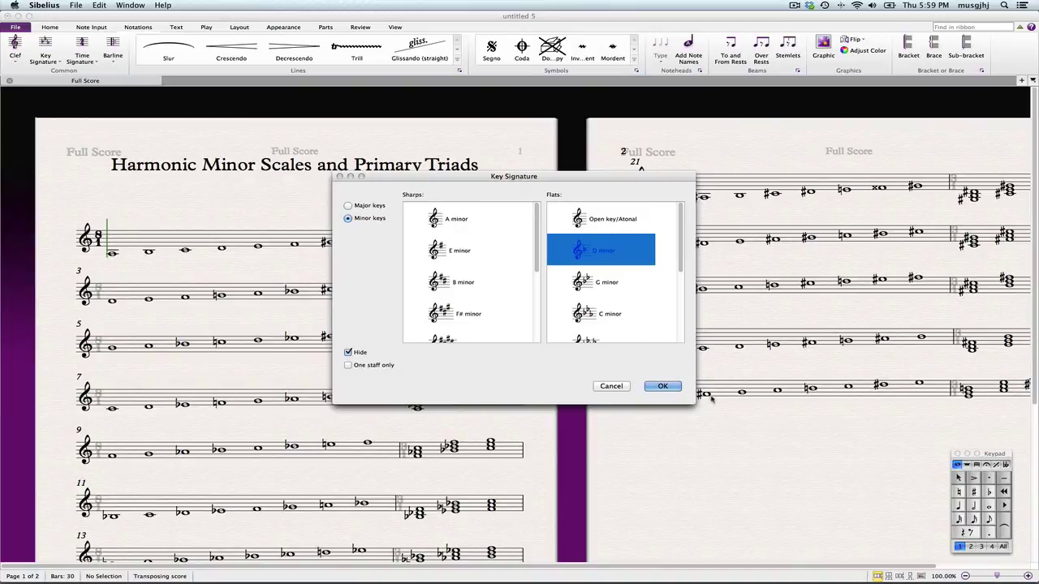
left_click(662, 387)
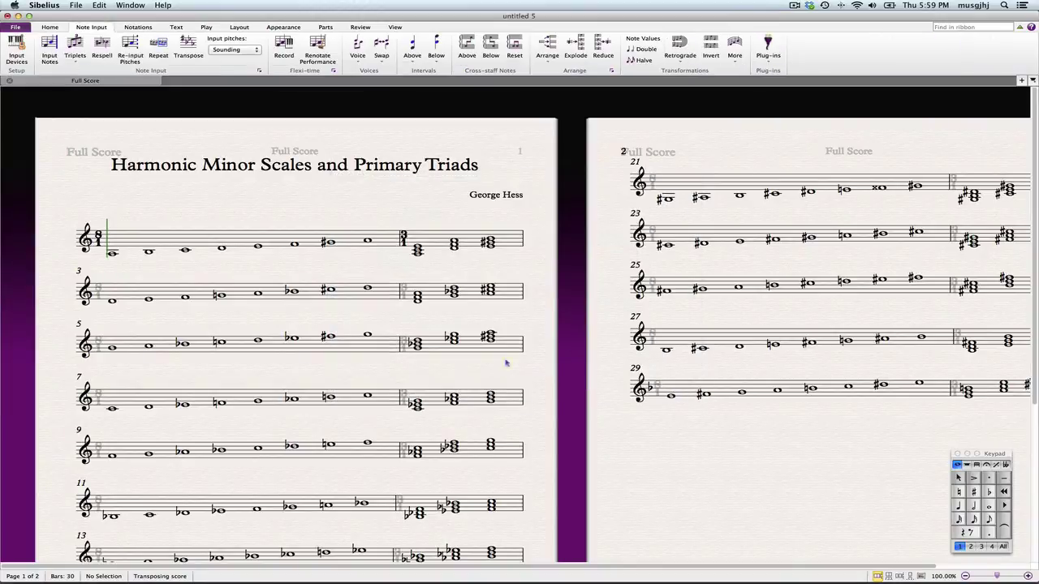
left_click(97, 294)
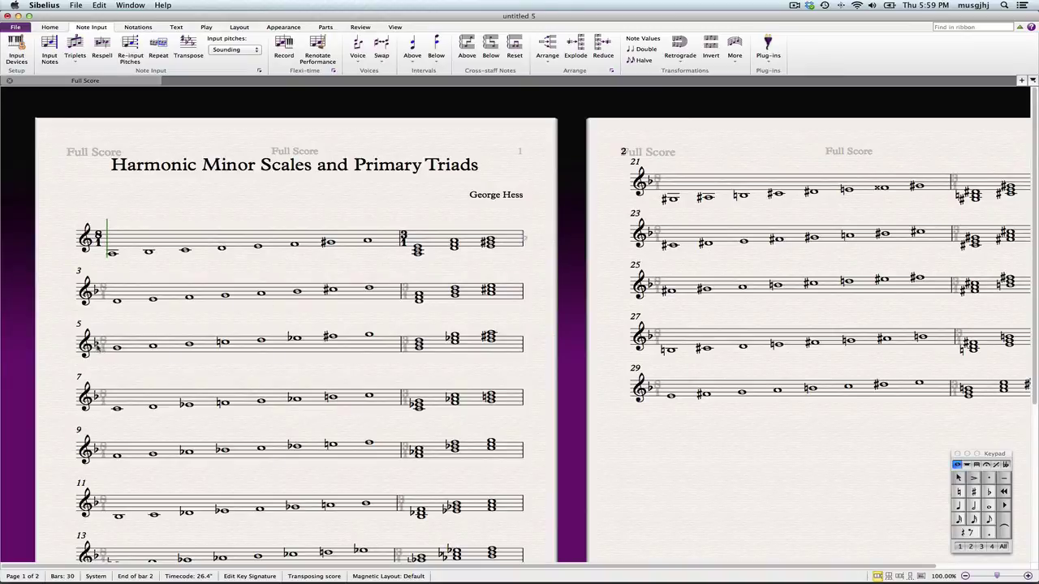
- Place a hidden G minor key signature at bar 5
key("k")
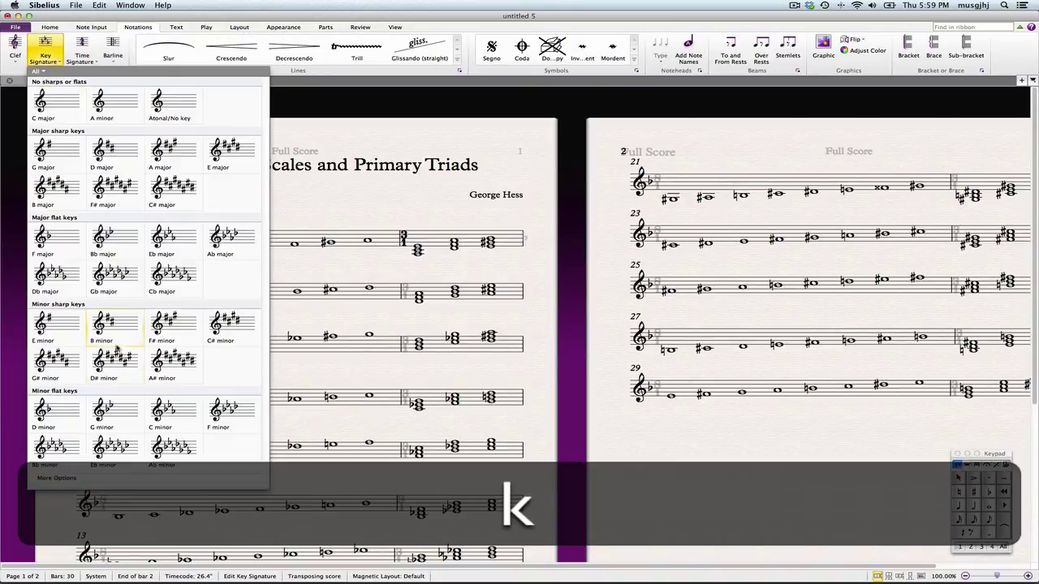
left_click(69, 480)
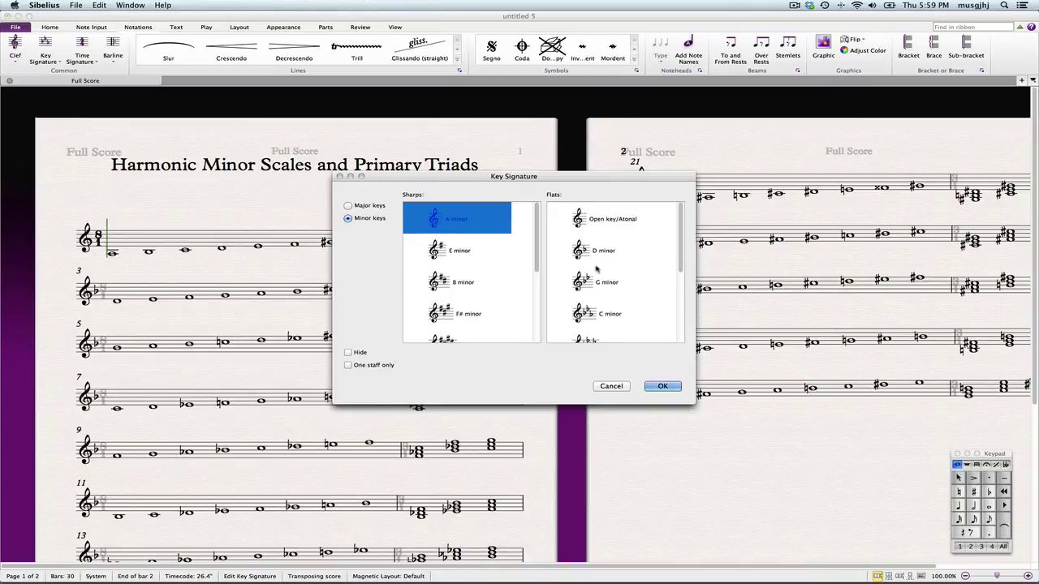
left_click(598, 276)
left_click(348, 353)
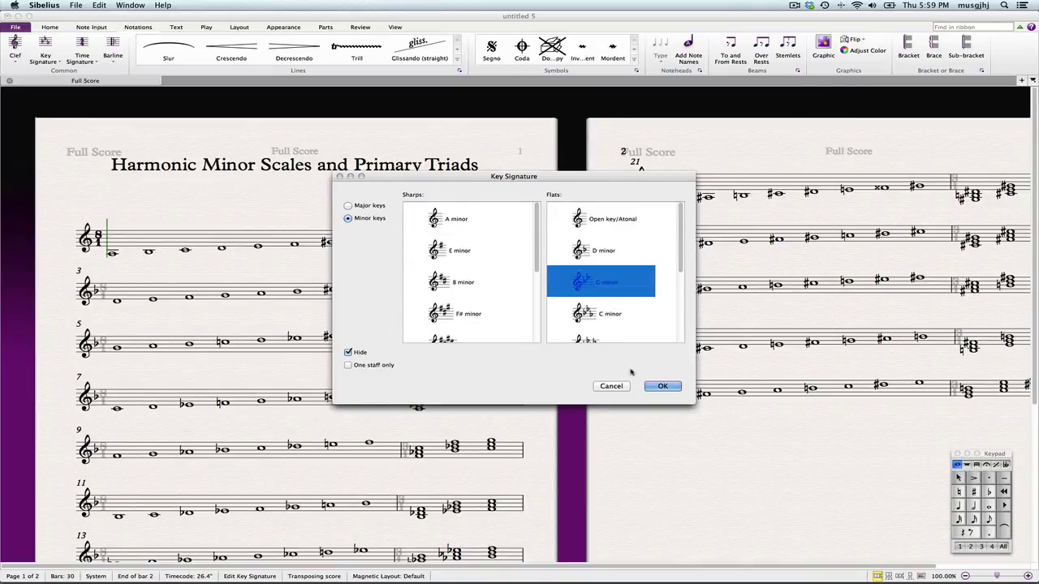
left_click(665, 387)
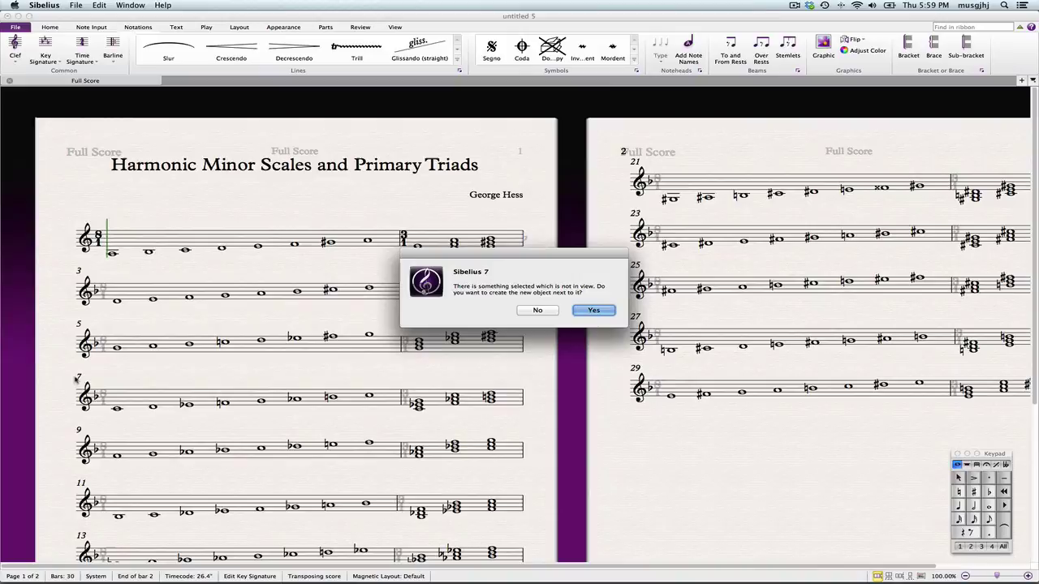
left_click(539, 310)
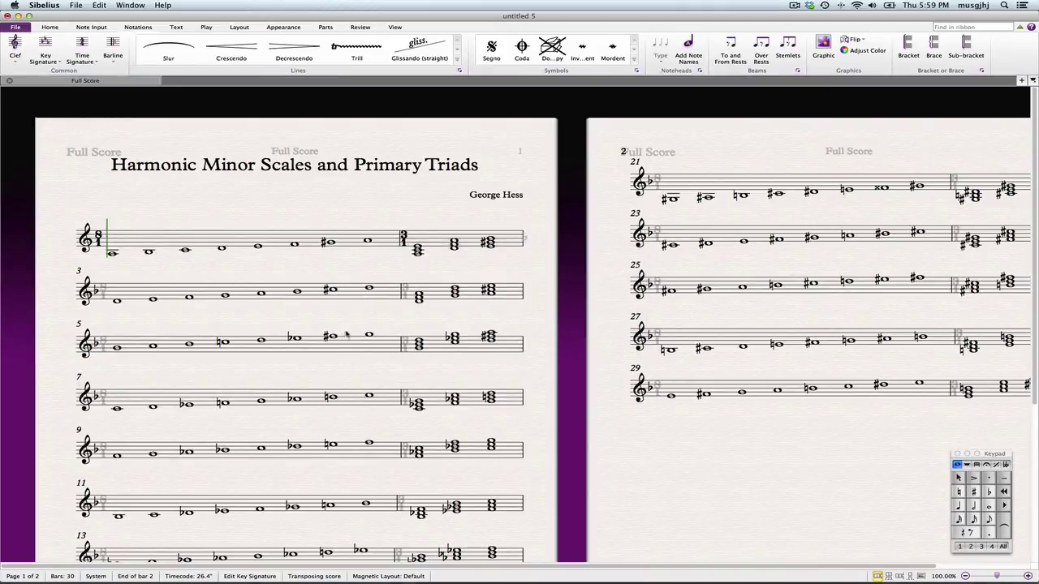
left_click(96, 345)
scroll(209, 347, "down", 3)
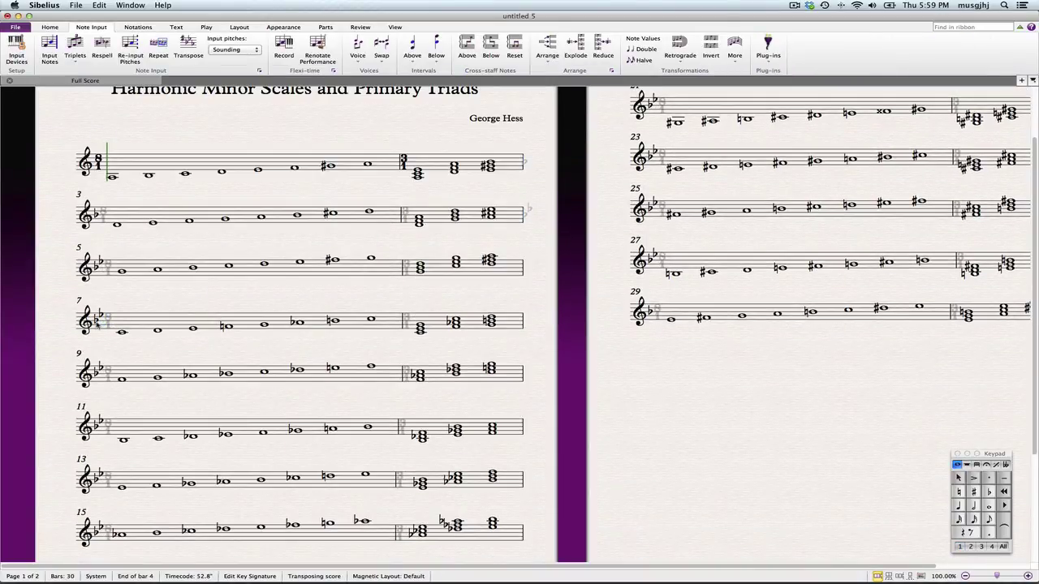
- Add a hidden B minor key signature
key("k")
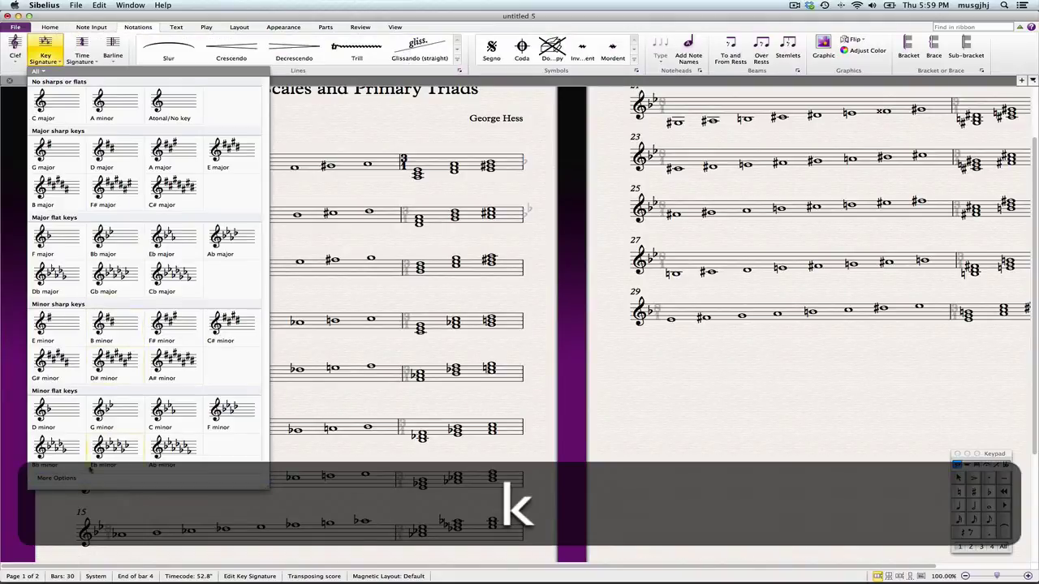
left_click(57, 479)
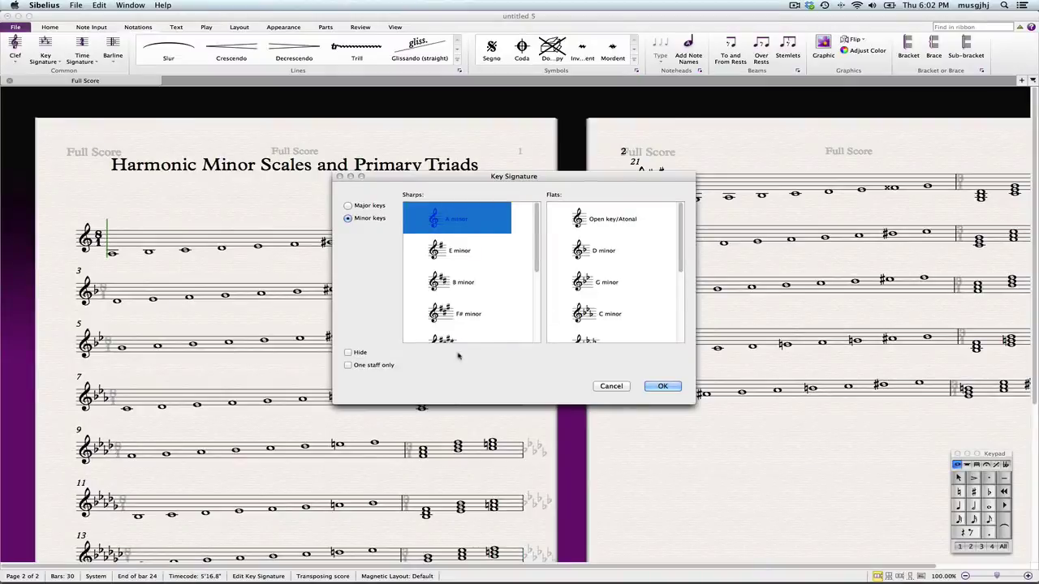
left_click(457, 282)
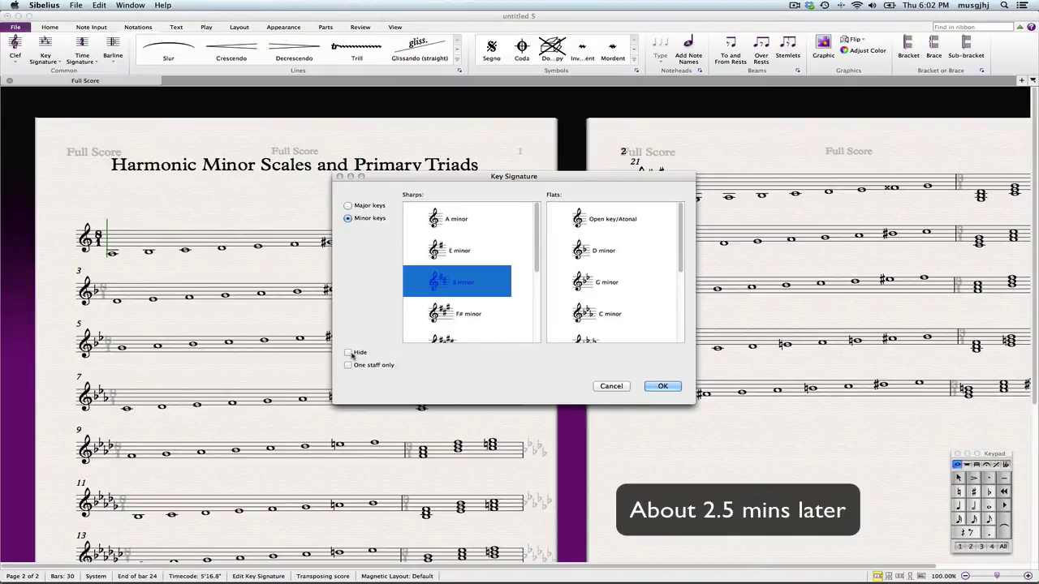
left_click(348, 352)
left_click(653, 387)
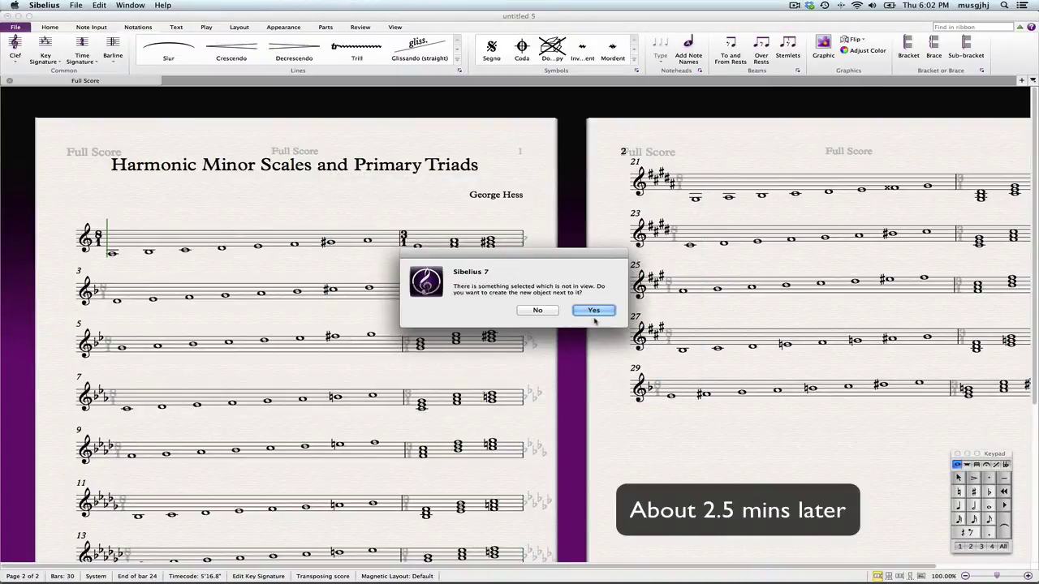
left_click(538, 312)
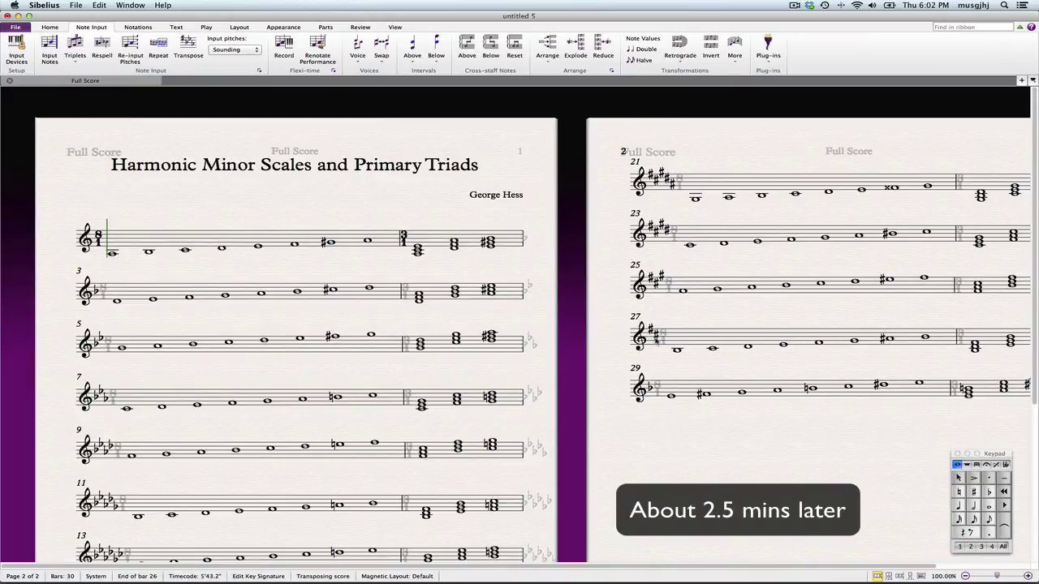
- Place a hidden E minor key signature at bar 29
key("k")
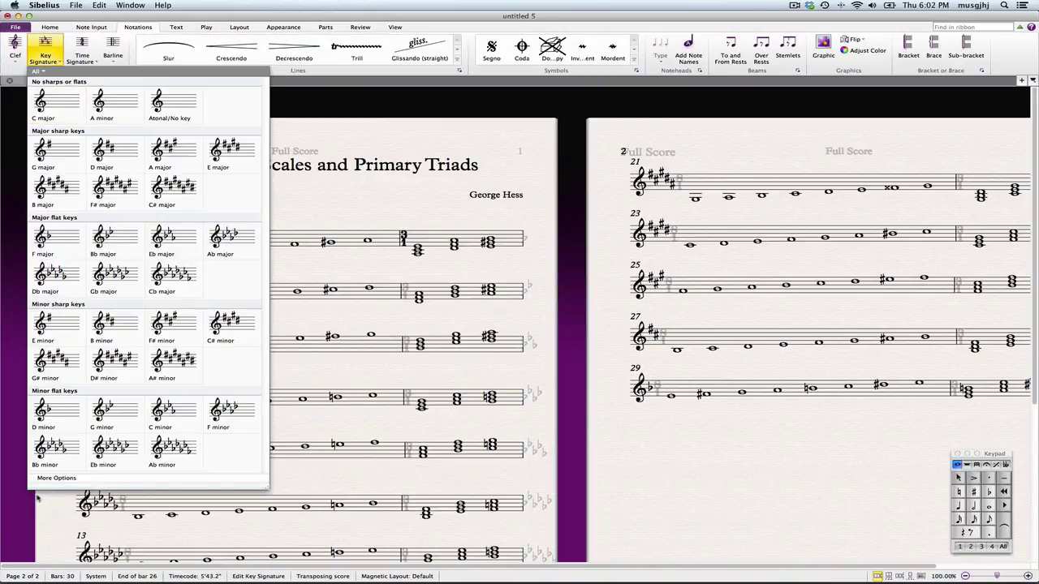
left_click(65, 479)
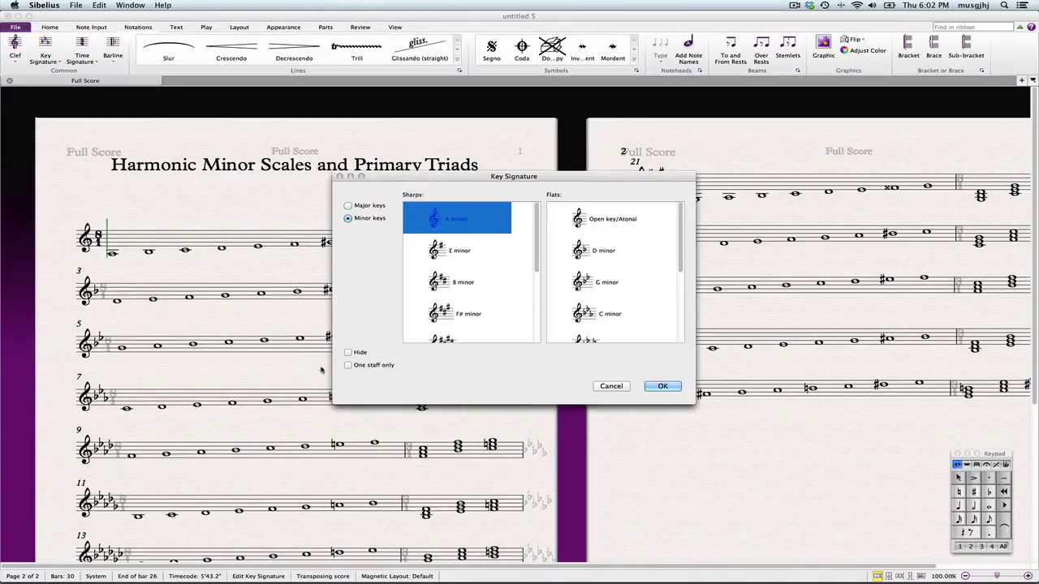
left_click(348, 352)
left_click(457, 254)
left_click(659, 387)
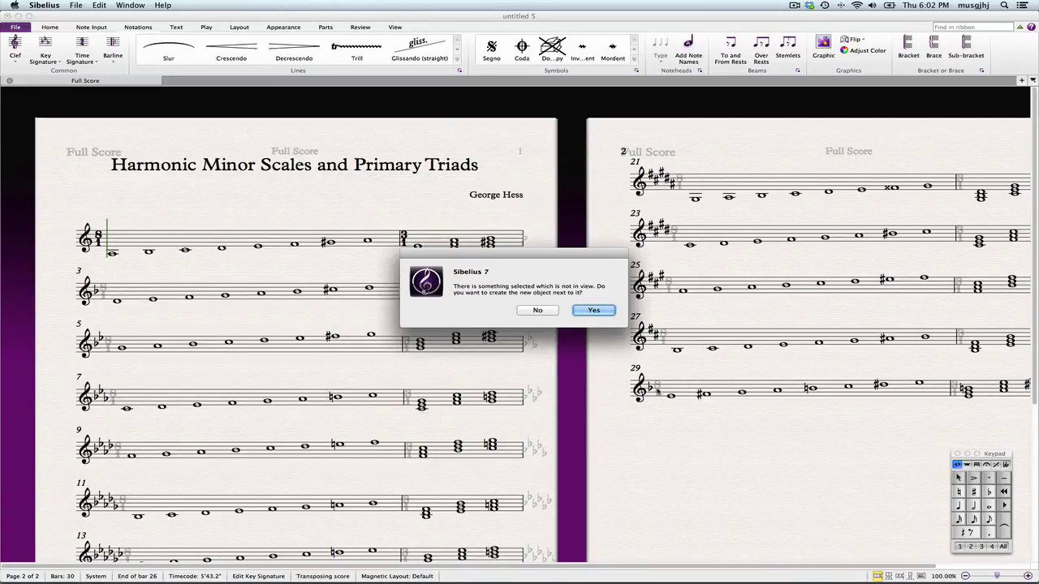
left_click(572, 311)
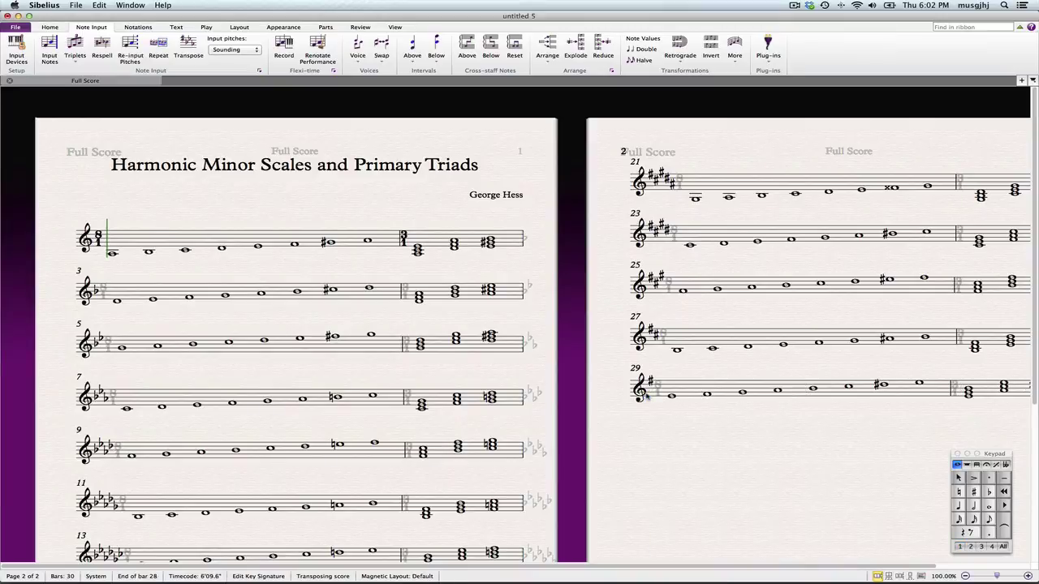
scroll(678, 458, "right", 3)
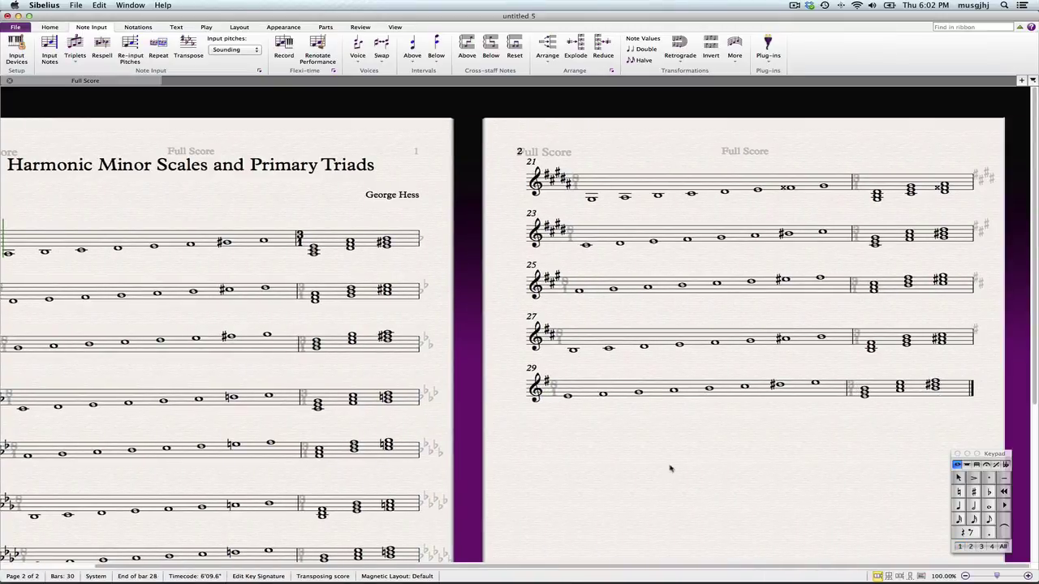
scroll(613, 467, "down", 5)
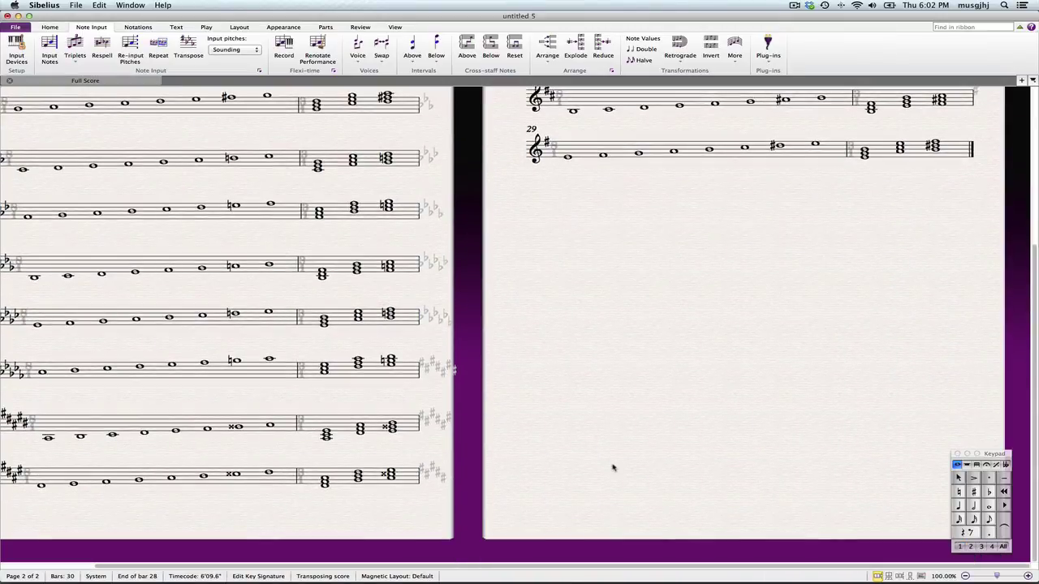
scroll(613, 467, "up", 4)
scroll(615, 468, "left", 1)
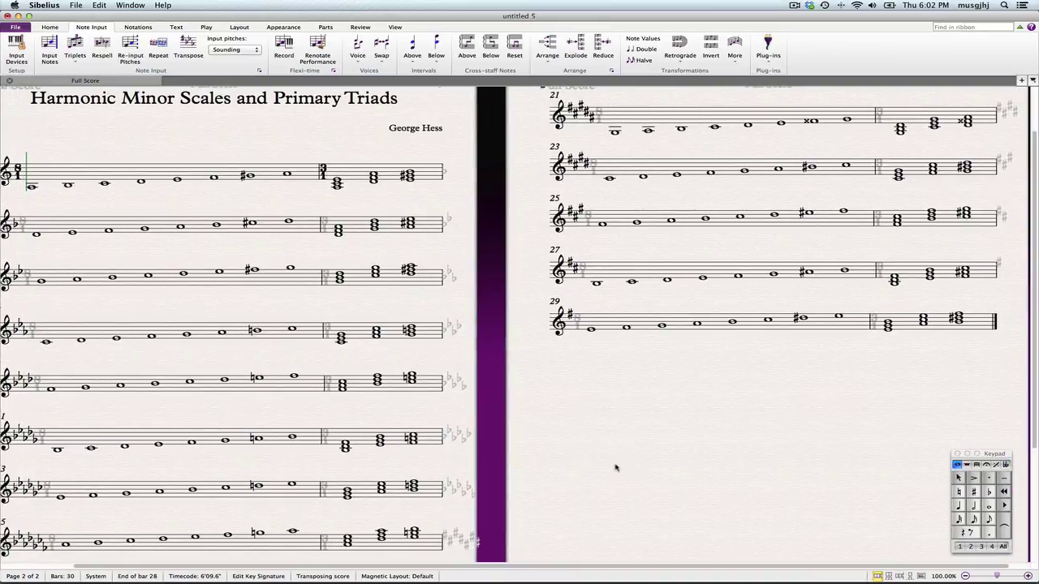
scroll(615, 468, "left", 2)
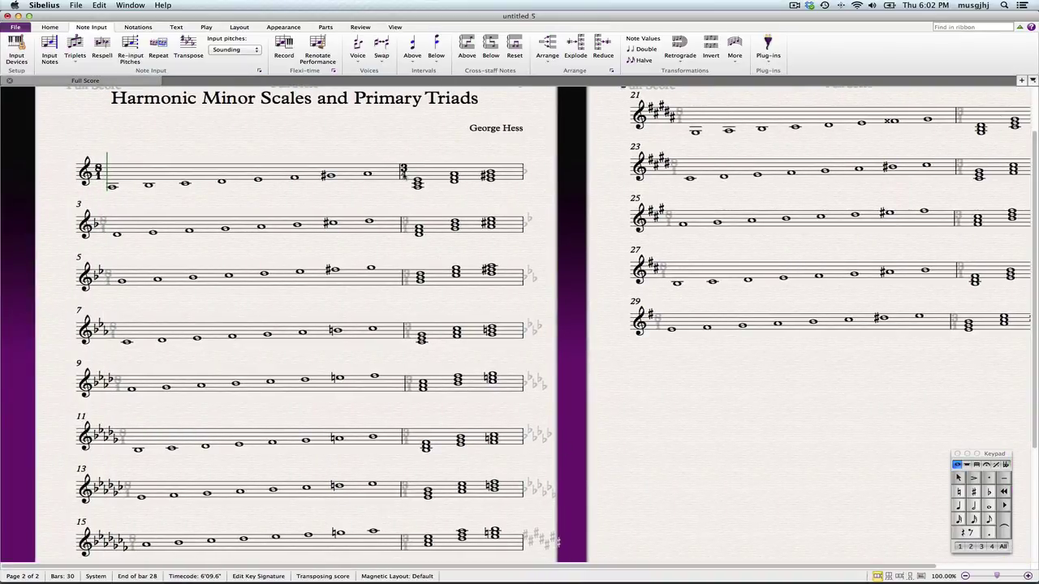
- Hide the 8/1 and 3/1 time signatures at the start of bars 1 and 2
left_click(402, 172)
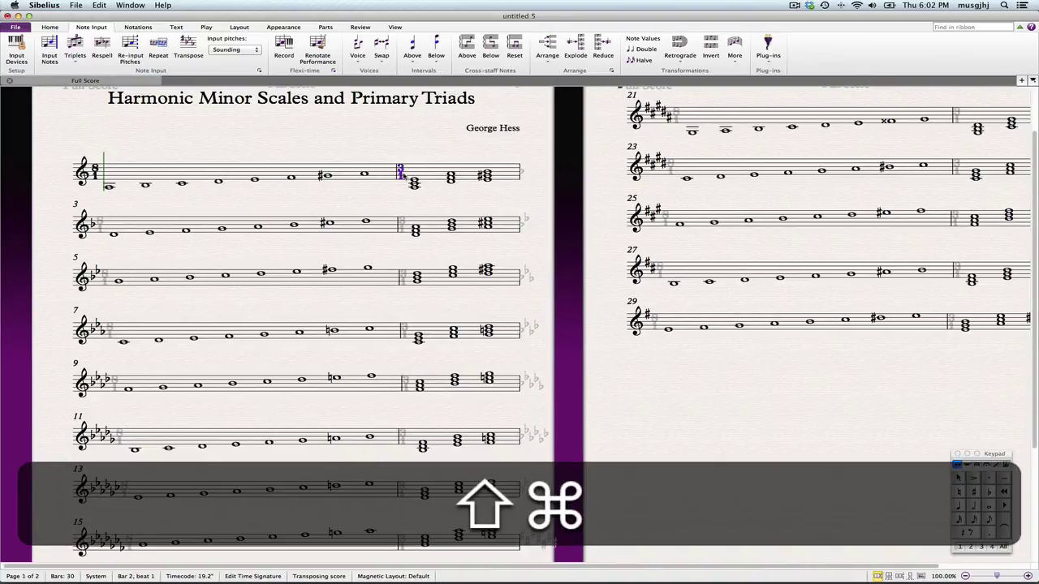
key("shift+super+h")
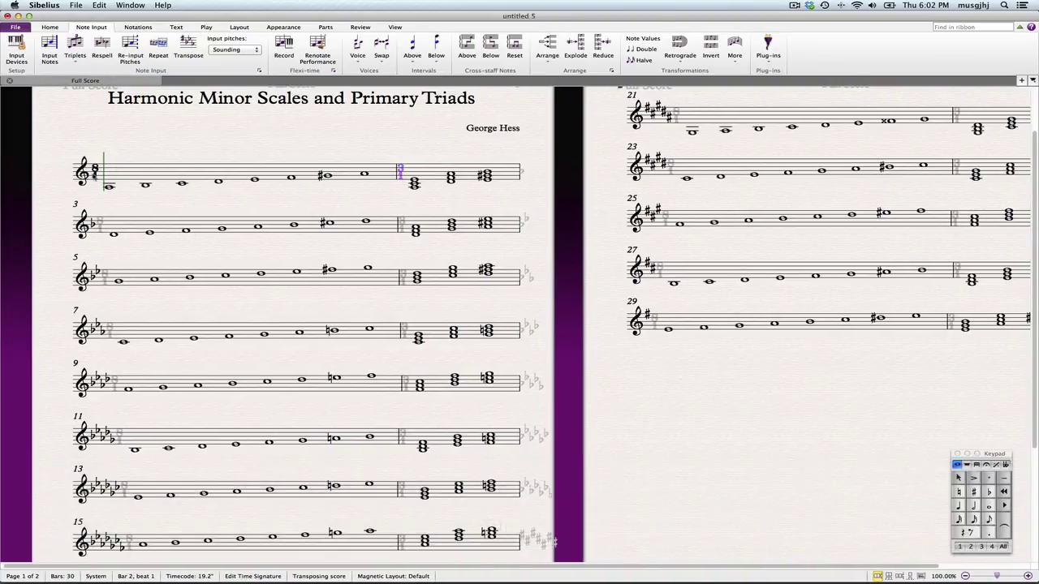
left_click(95, 172)
key("shift+super+h")
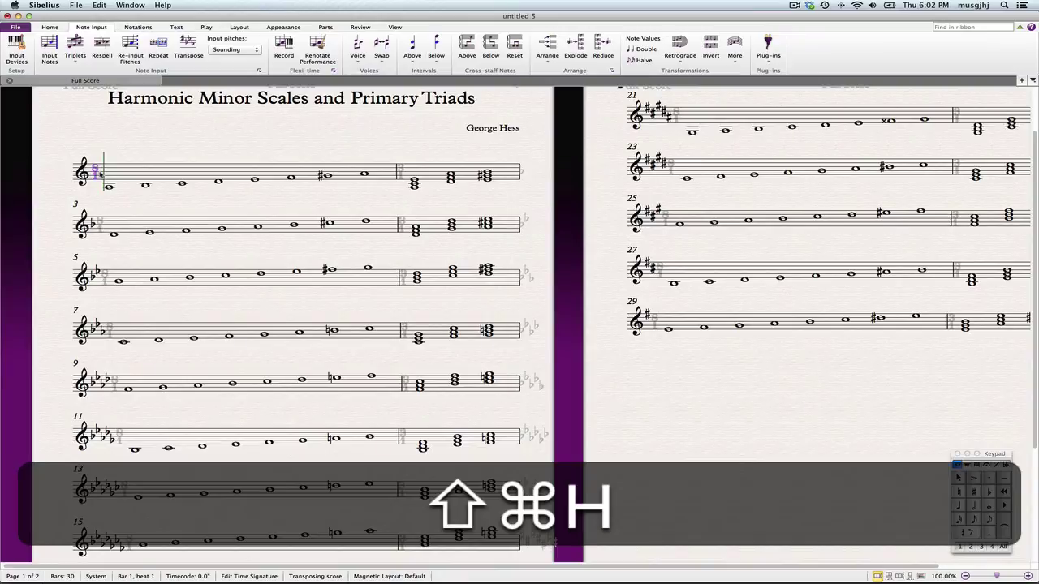
left_click(292, 151)
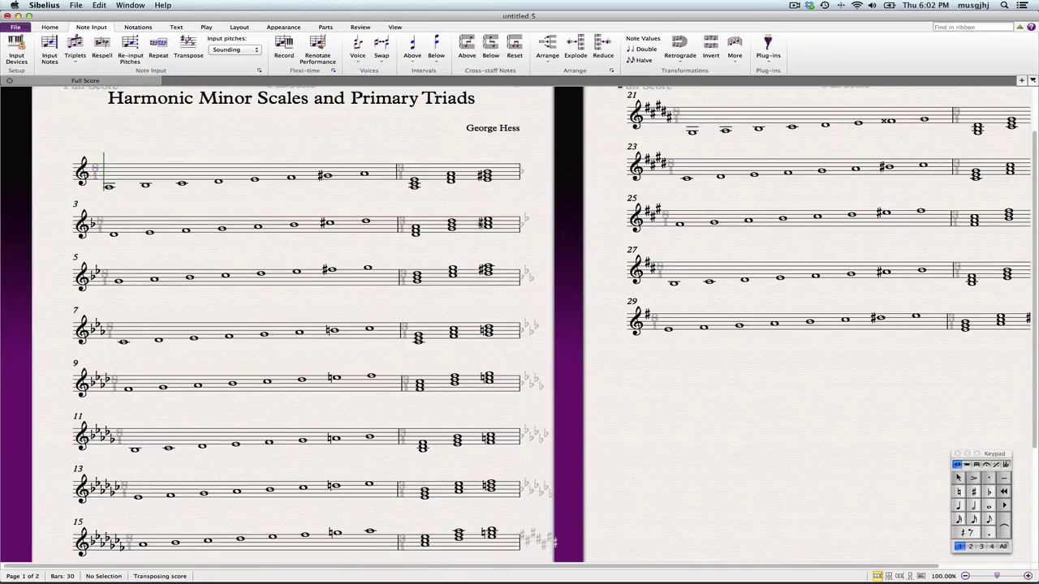
scroll(867, 295, "down", 5)
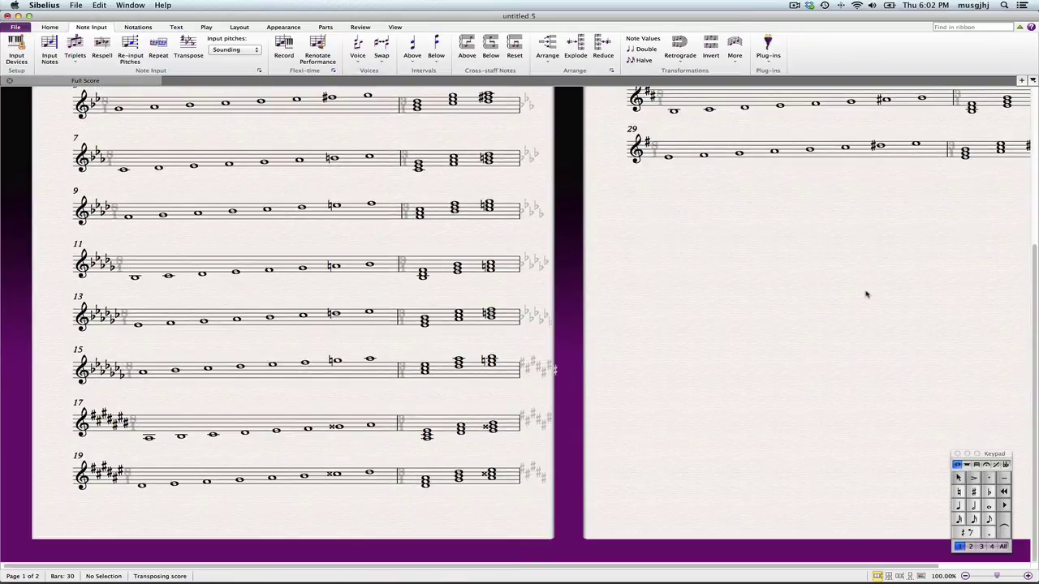
scroll(311, 231, "up", 5)
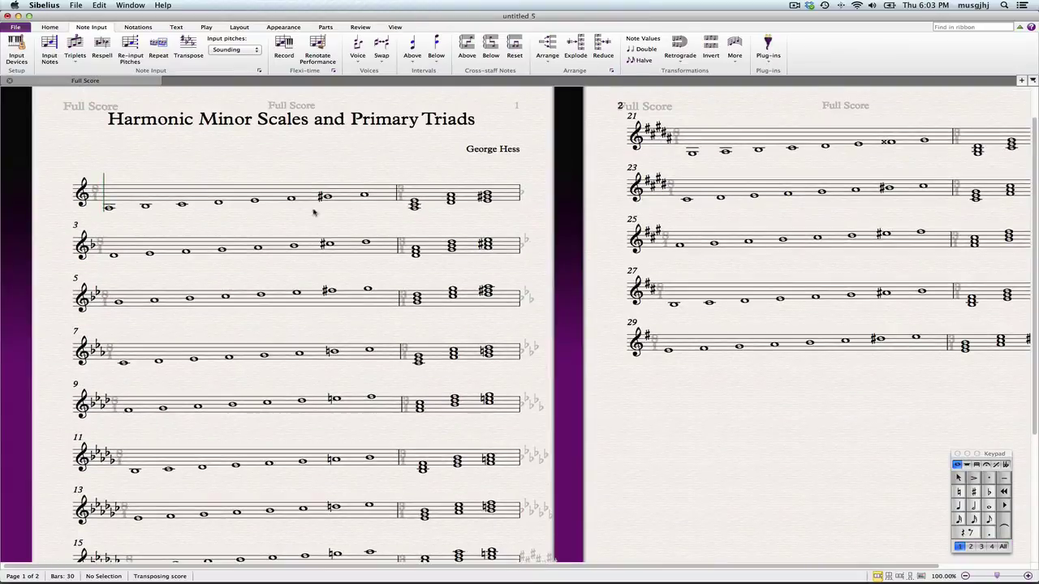
- Shrink the staff size in the Layout settings step by step down to 5.6mm
left_click(238, 28)
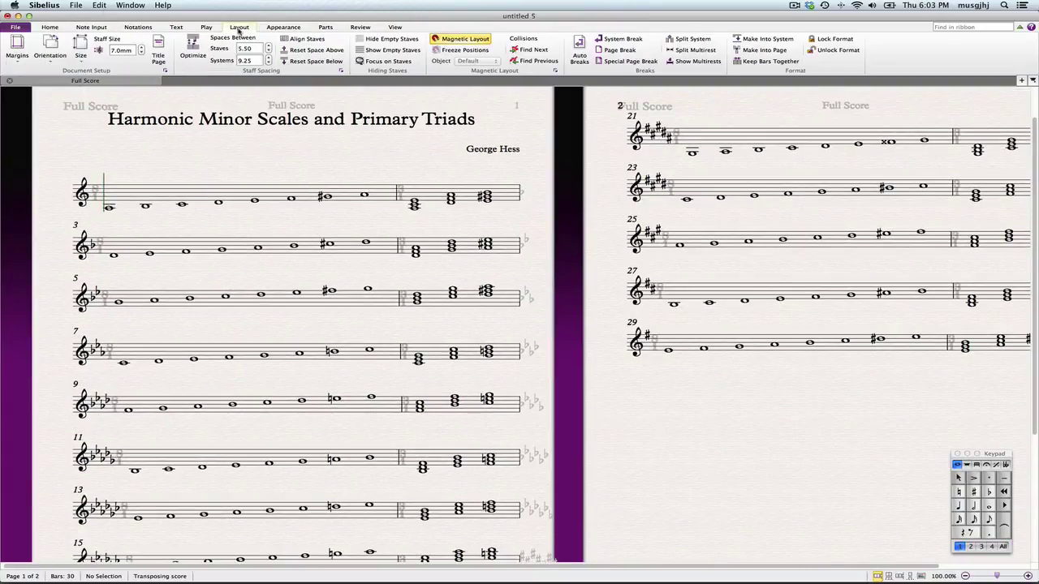
left_click(141, 54)
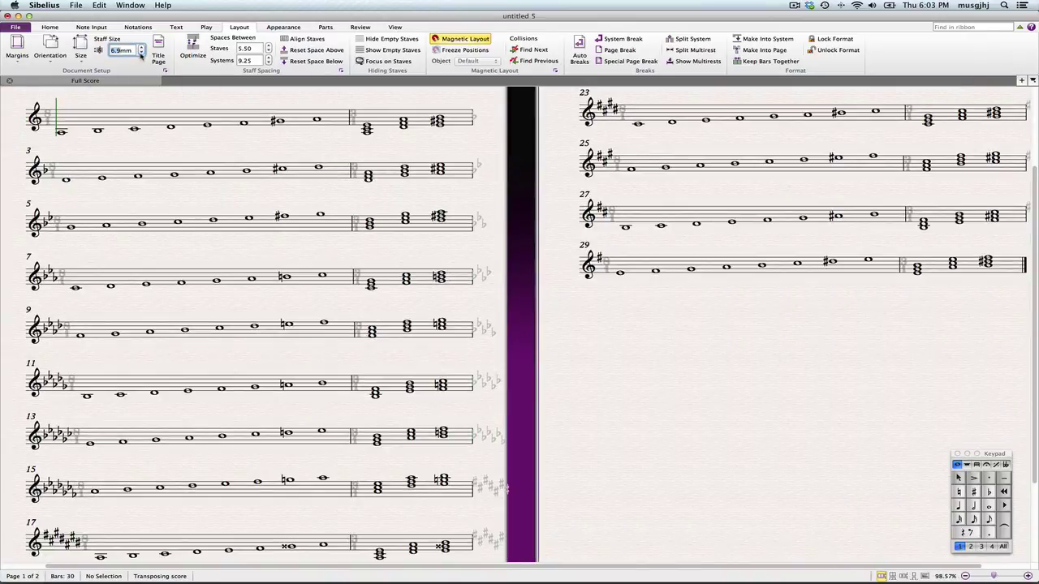
left_click(141, 54)
left_click(141, 54)
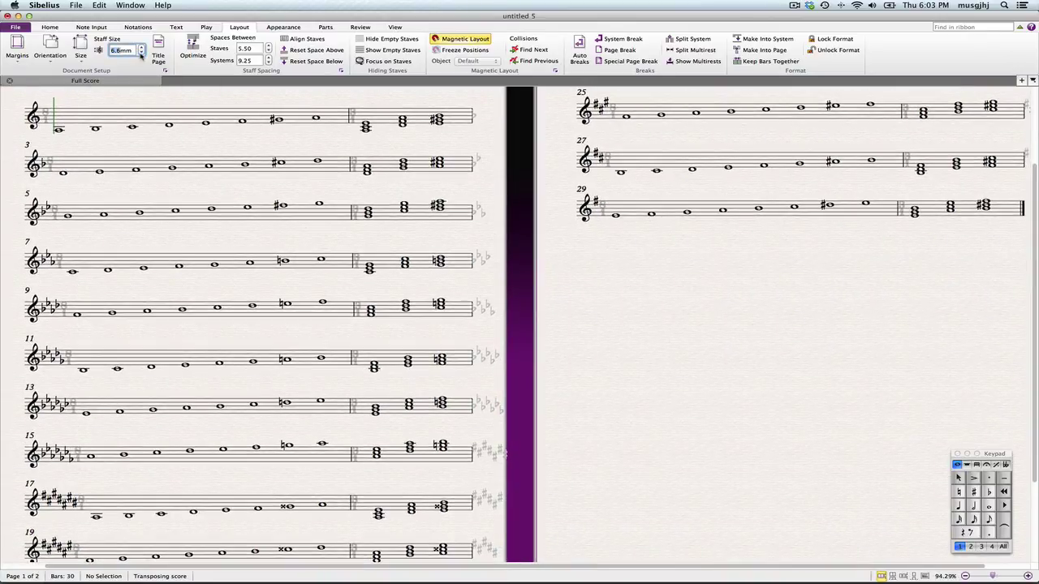
left_click(141, 53)
left_click(142, 54)
left_click(141, 54)
left_click(141, 53)
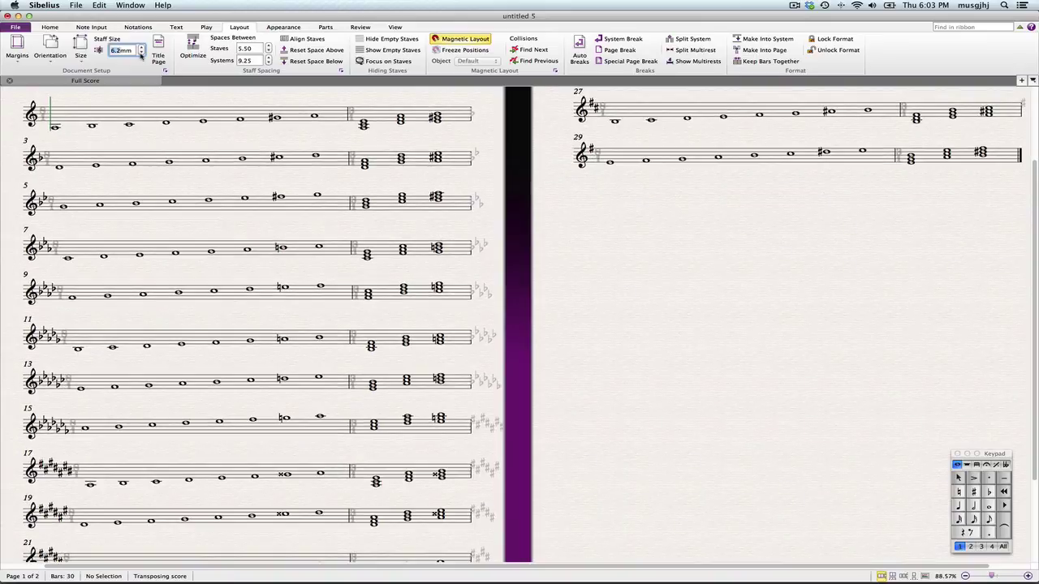
left_click(142, 54)
left_click(141, 53)
left_click(141, 53)
left_click(141, 54)
left_click(141, 54)
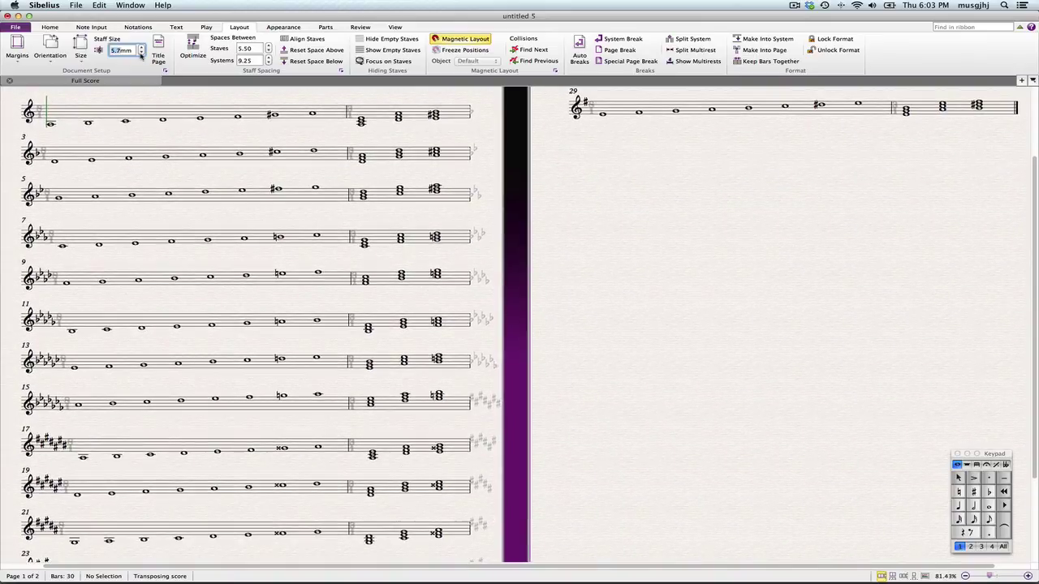
left_click(141, 54)
left_click(141, 53)
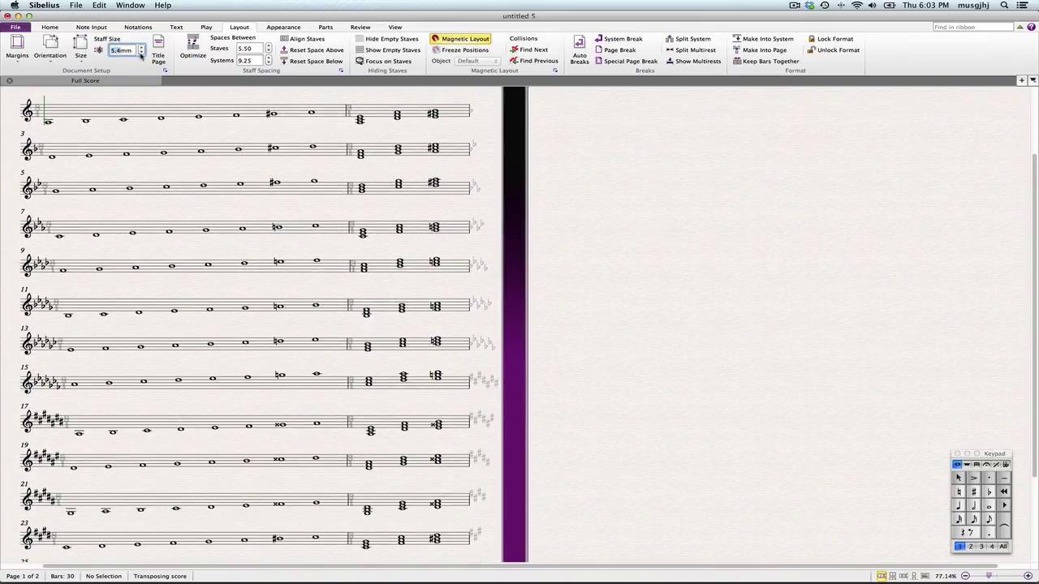
scroll(262, 292, "down", 5)
scroll(262, 293, "up", 5)
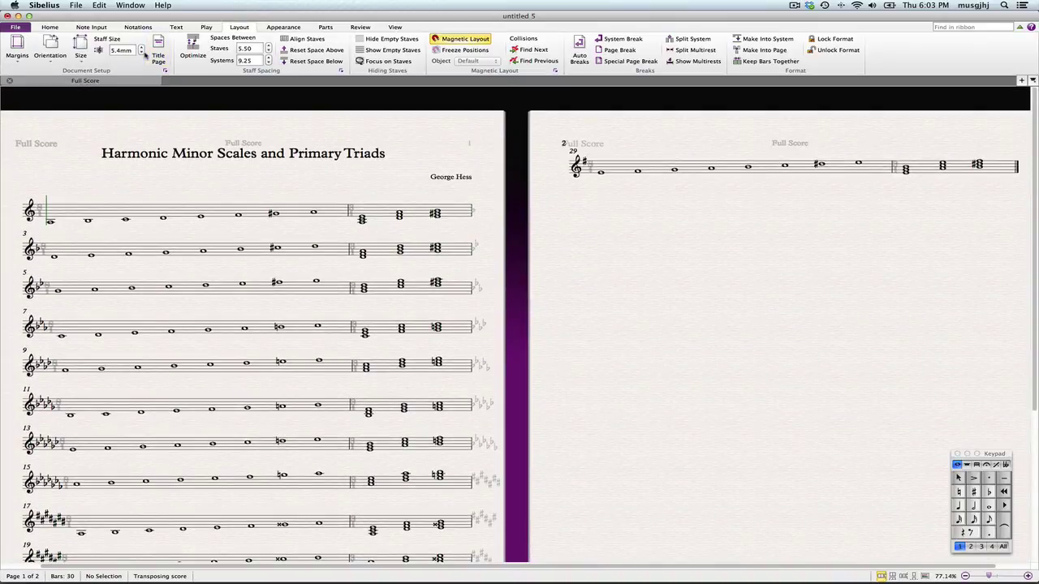
- Reduce the staff size further to 5.1mm so all 30 bars fit on one page
left_click(142, 53)
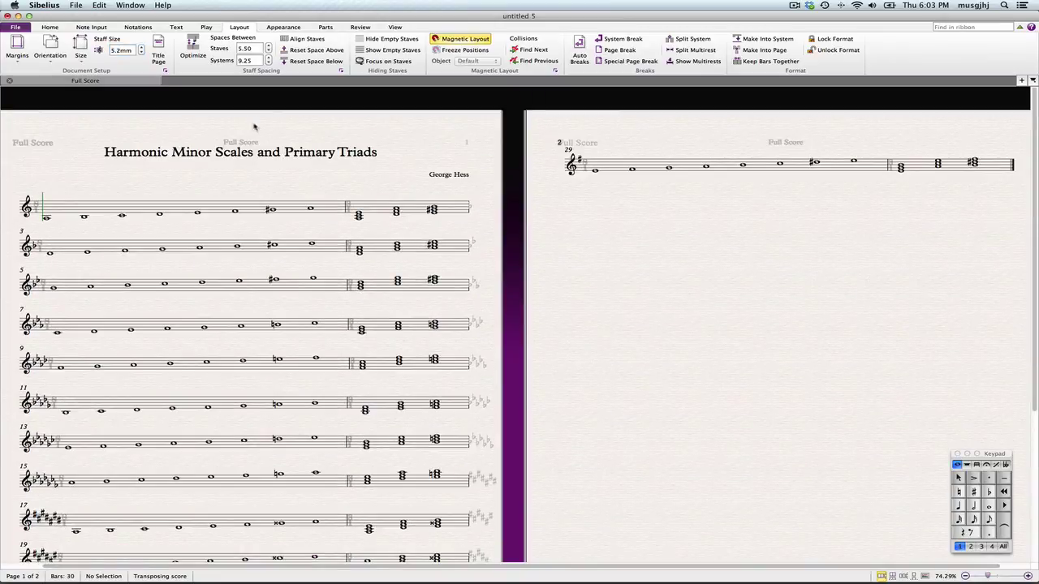
left_click(142, 54)
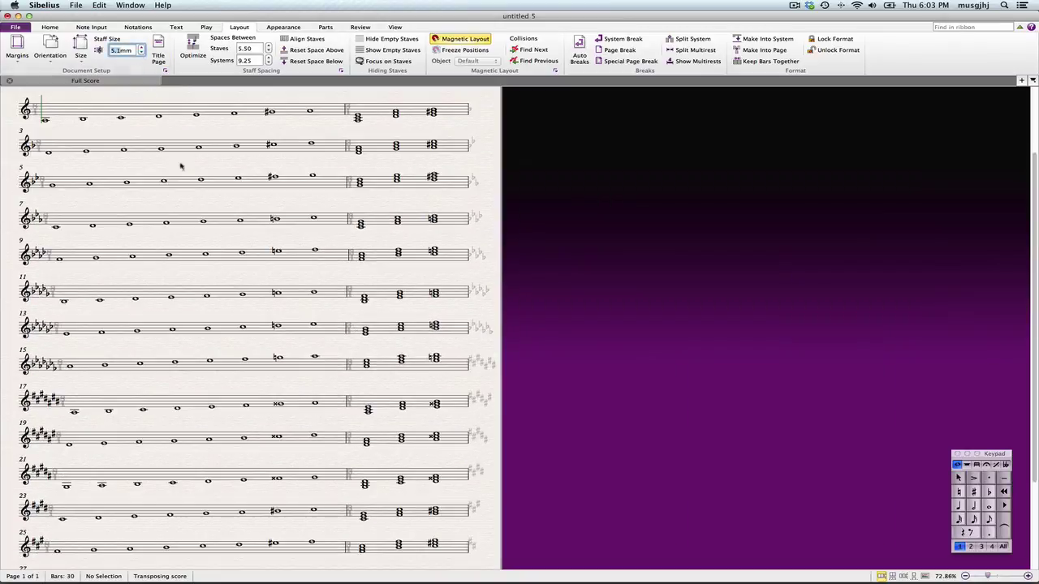
scroll(262, 387, "down", 3)
scroll(262, 386, "up", 5)
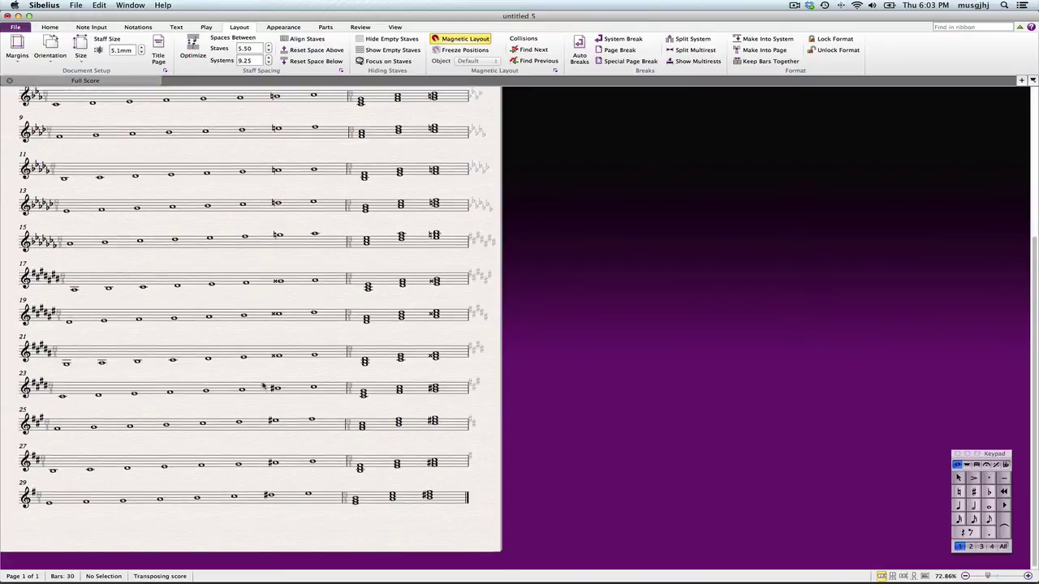
scroll(229, 383, "left", 10)
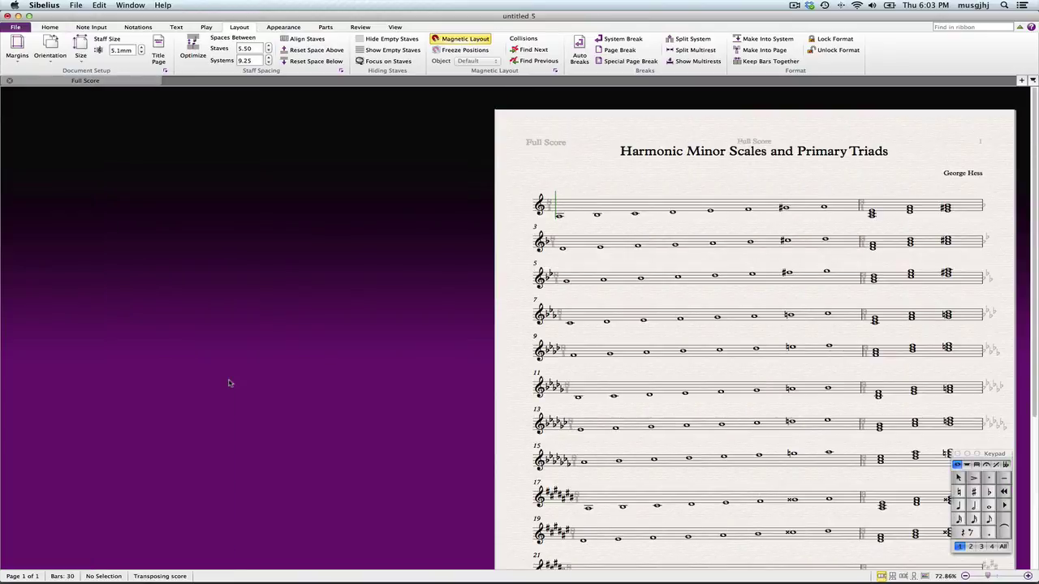
scroll(229, 383, "right", 4)
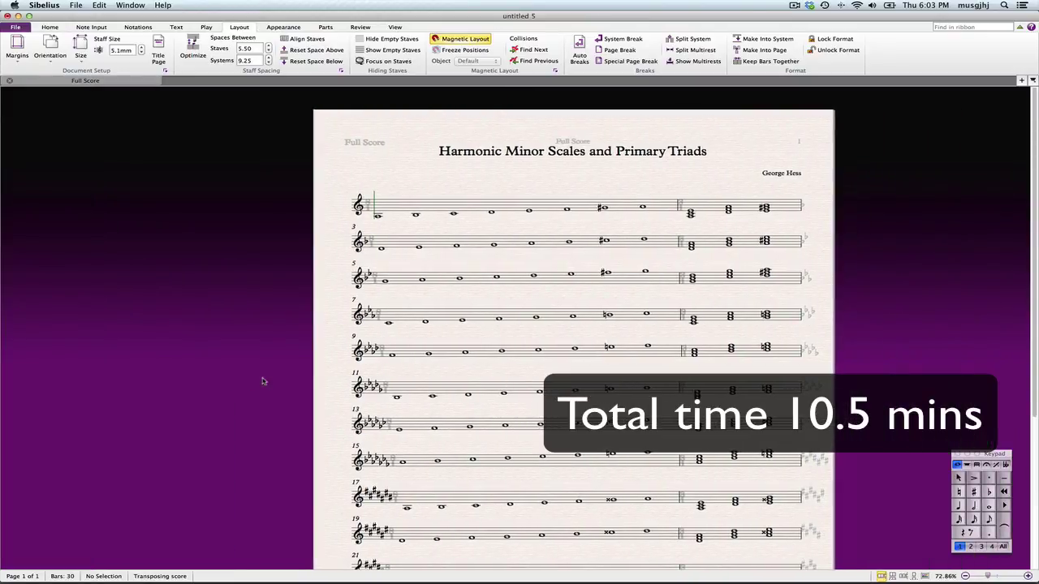